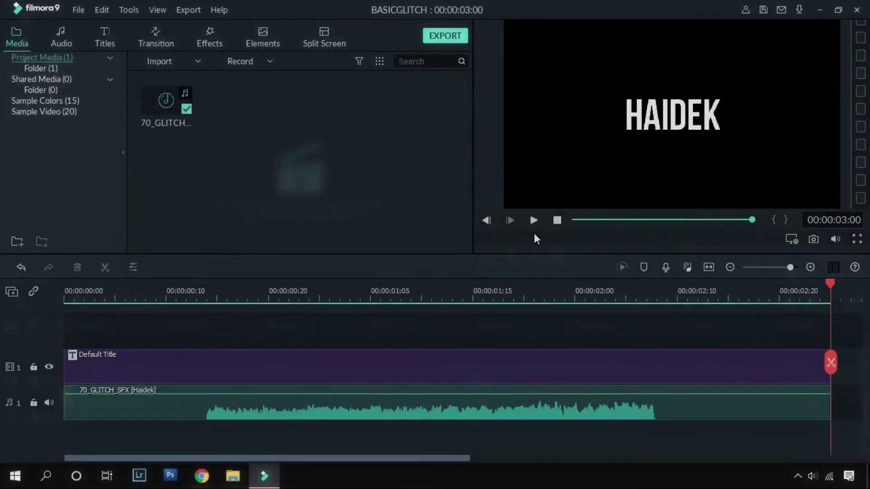
Play the plain title sequence and the finished glitch version from the start to compare them
left_click_drag(831, 284, 64, 290)
left_click(533, 221)
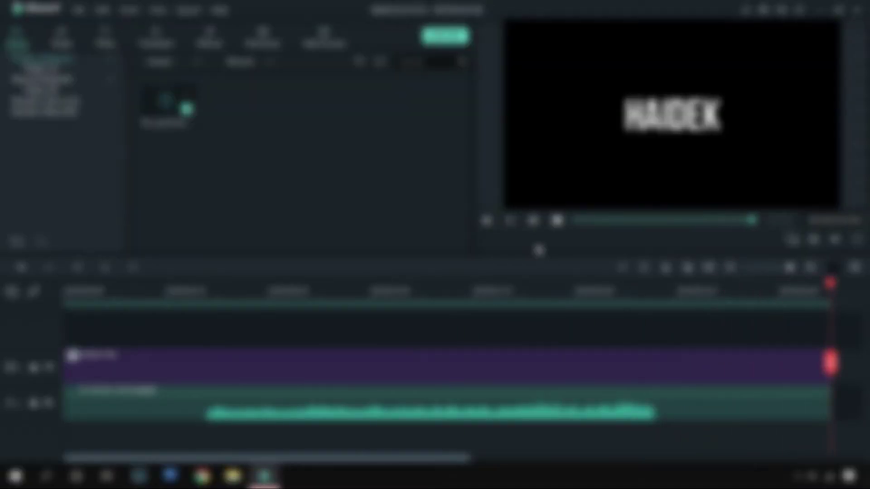
left_click_drag(831, 284, 47, 299)
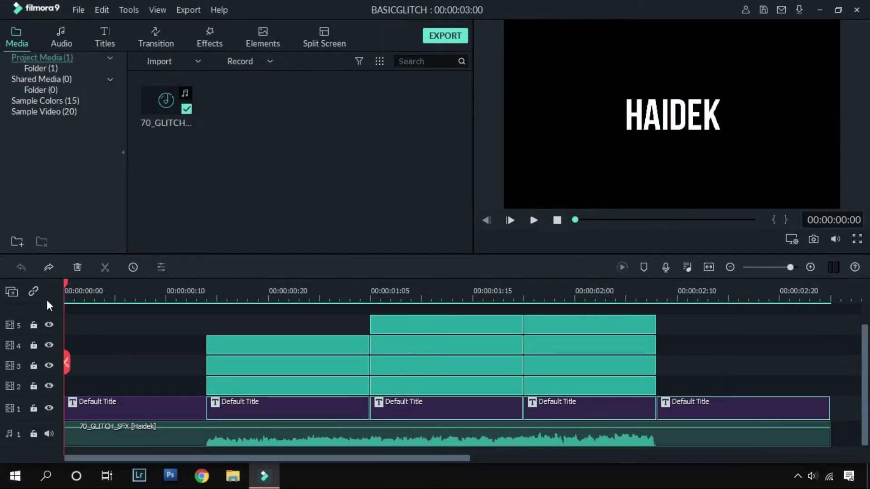
left_click(533, 221)
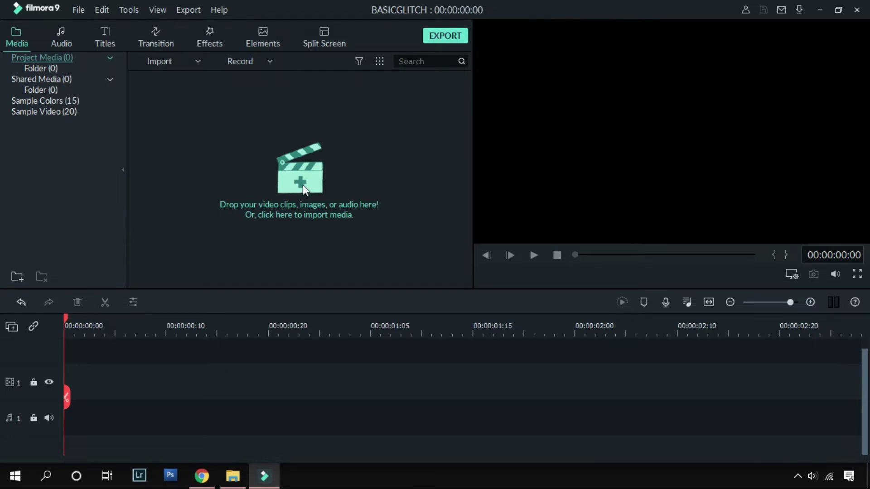
Import the 70_GLITCH_SFX audio file, place it at the start of audio track 1, and play it through
left_click(304, 191)
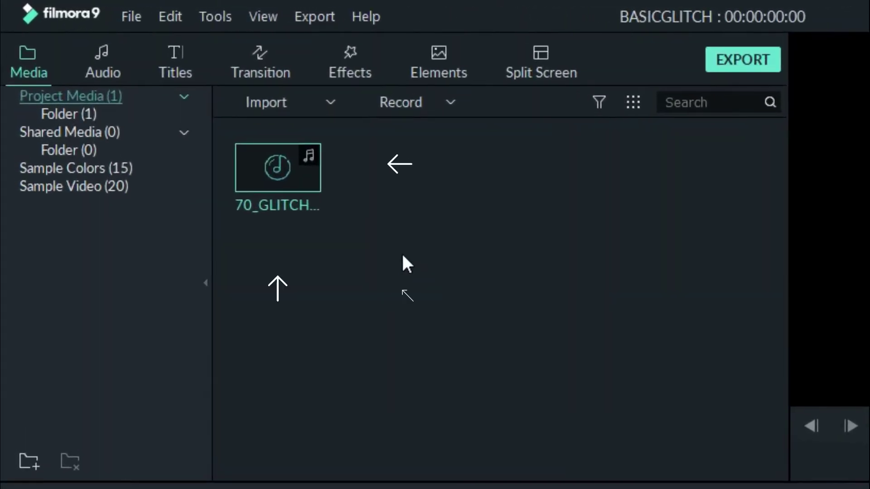
mouse_move(308, 191)
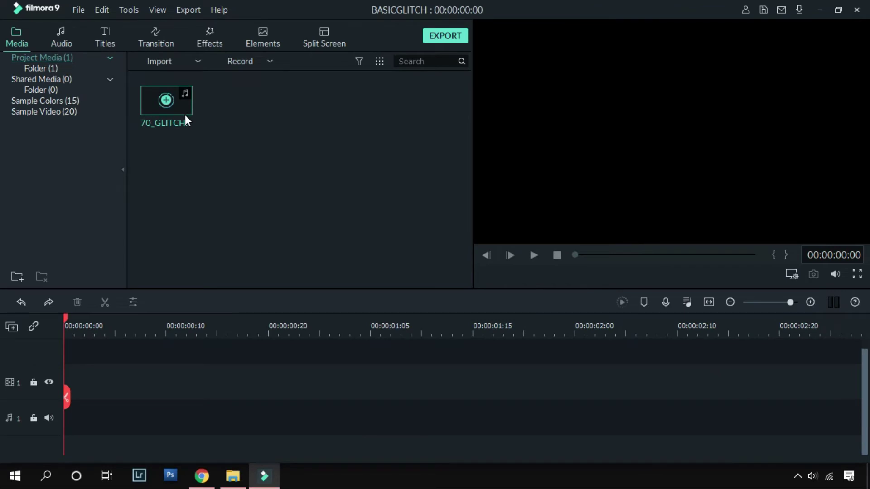
left_click_drag(184, 115, 69, 412)
left_click(705, 303)
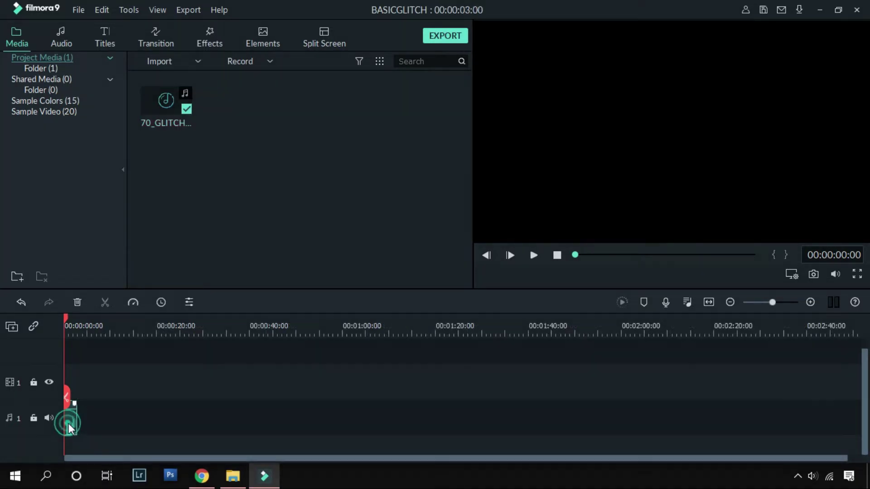
left_click(709, 303)
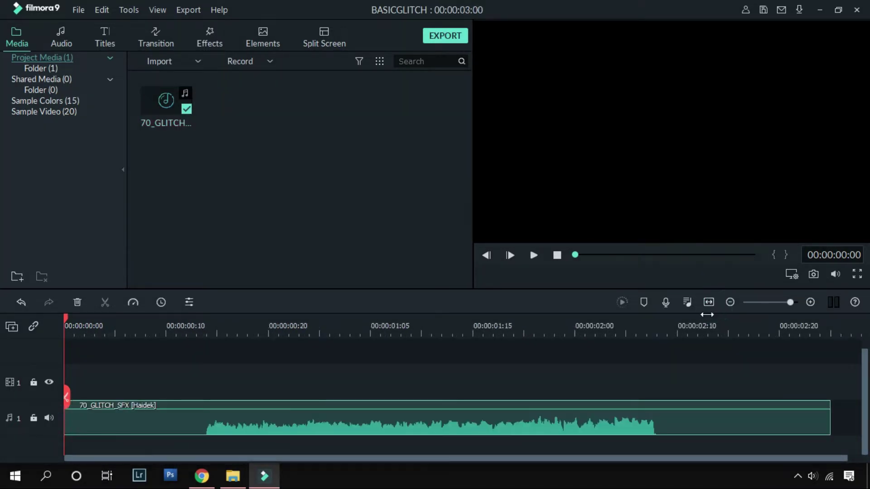
left_click(533, 255)
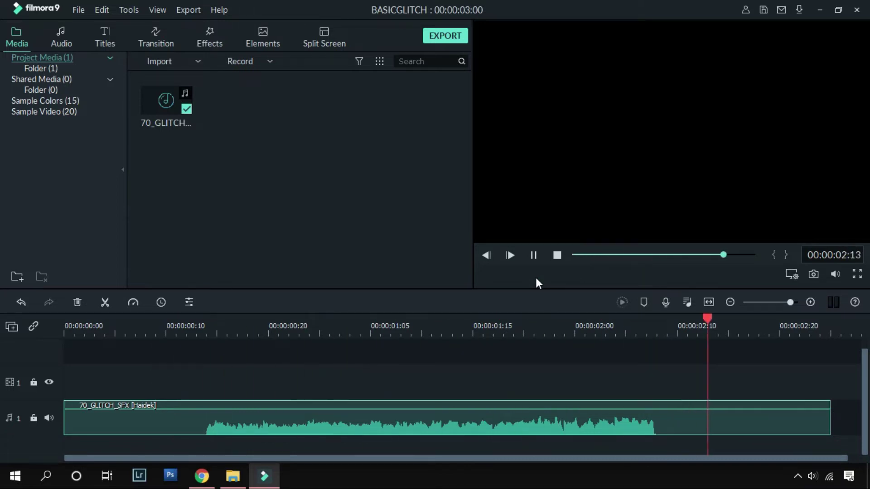
left_click(385, 374)
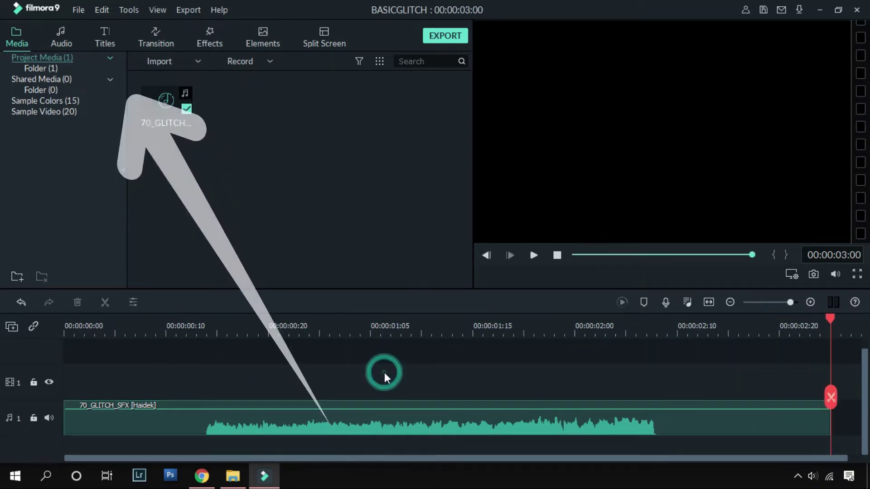
Add the Default Title at the start of video track 1 and trim it to the end of the audio clip
left_click(105, 42)
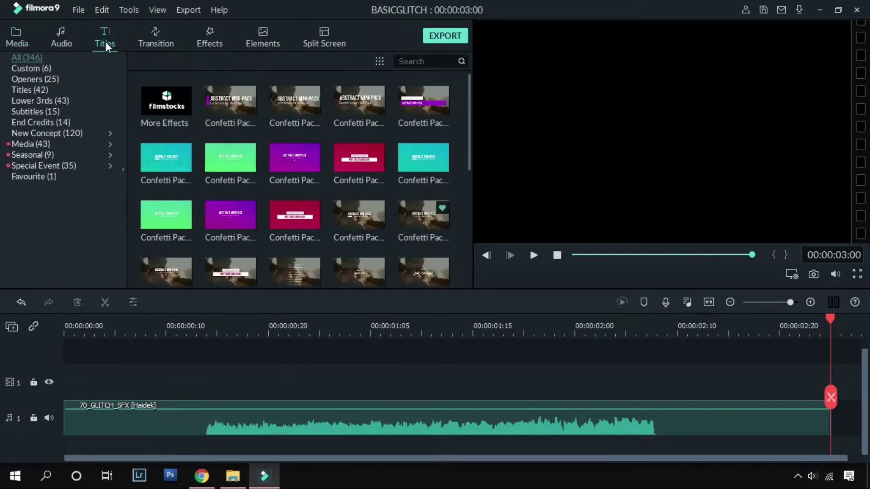
left_click_drag(468, 128, 471, 236)
left_click_drag(317, 210, 69, 388)
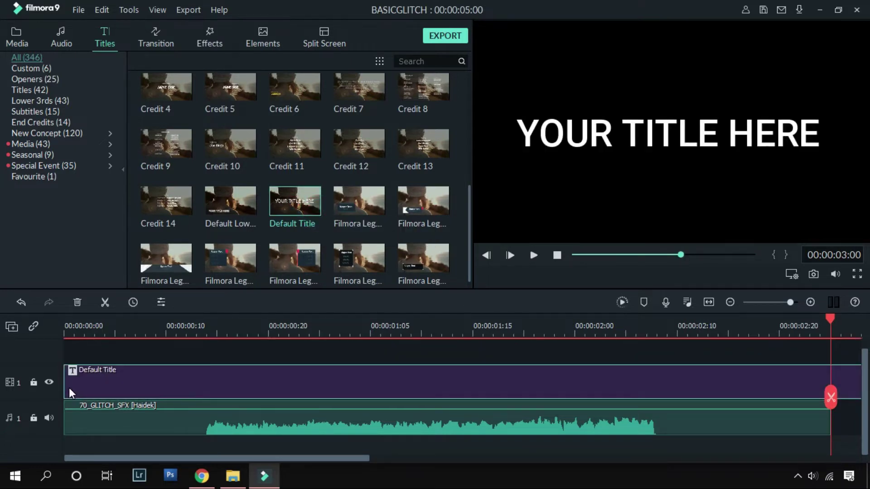
scroll(498, 376, "down", 3)
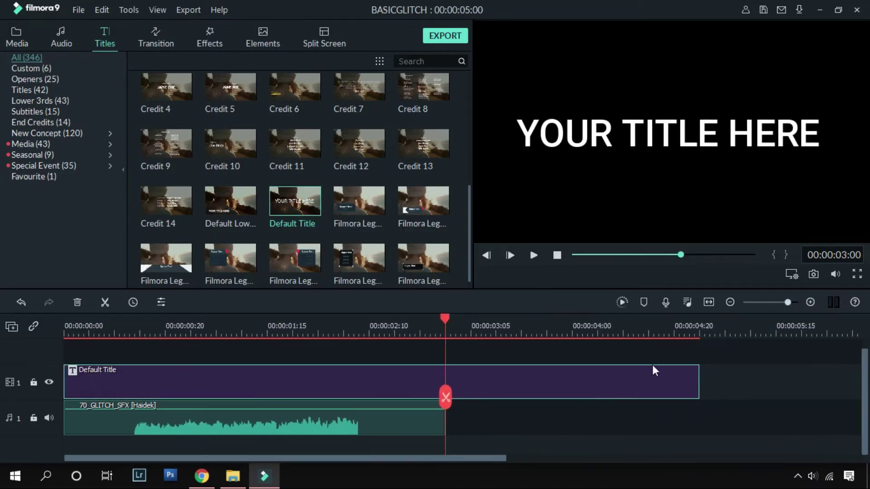
left_click_drag(697, 377, 444, 385)
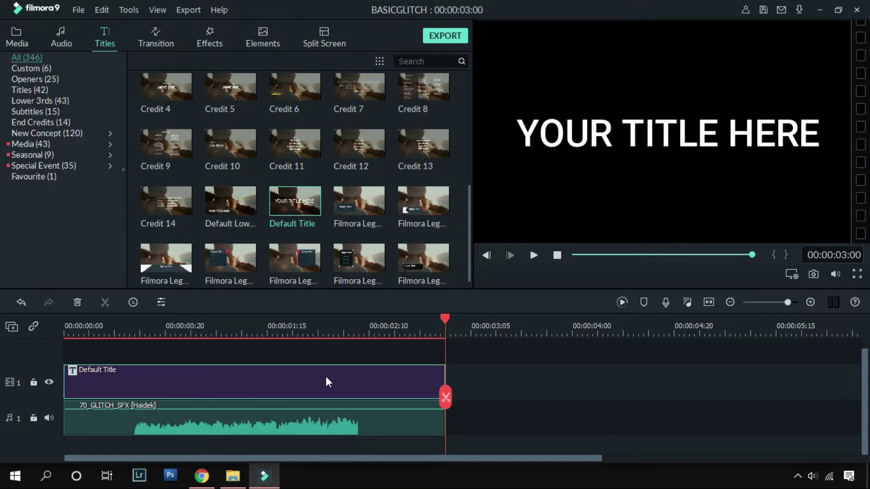
Open the title clip for advanced text editing and set its text animation to No Animation
double_click(286, 380)
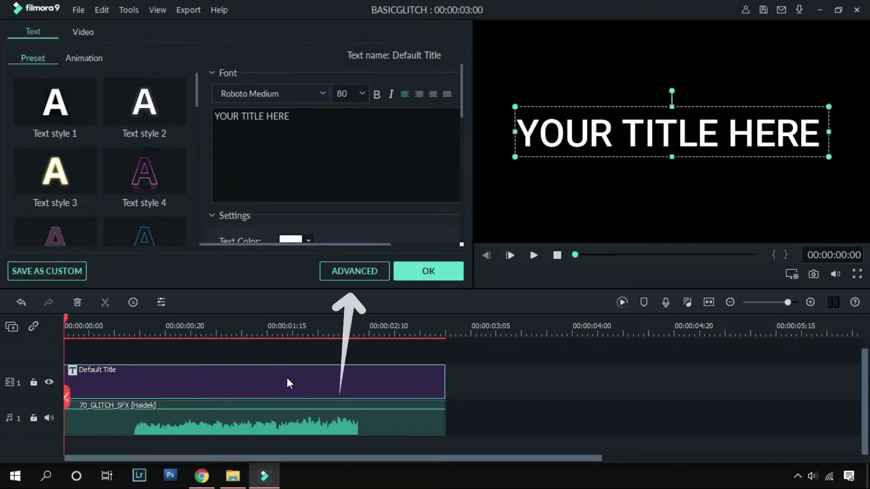
left_click(369, 276)
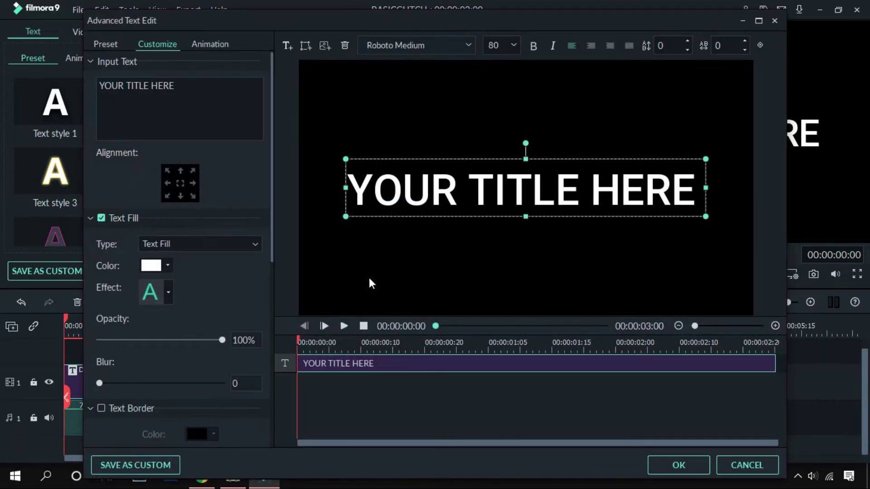
left_click(413, 190)
left_click(213, 45)
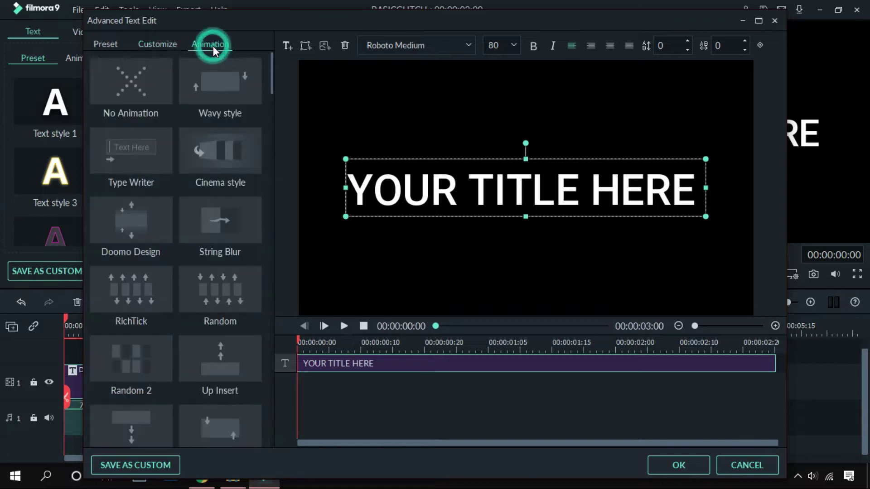
left_click(140, 88)
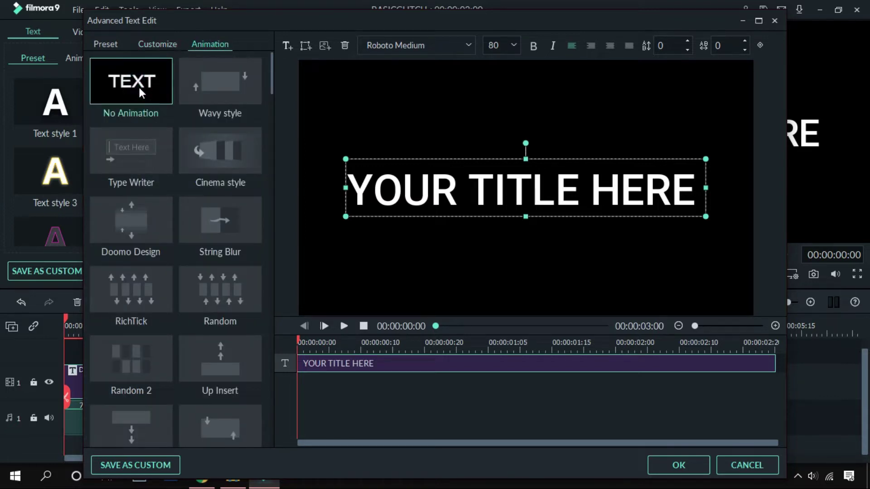
Replace the title text with HAIDEK, set it in Bebas Neue at size 90, centre it in the frame, and apply the changes
left_click(386, 189)
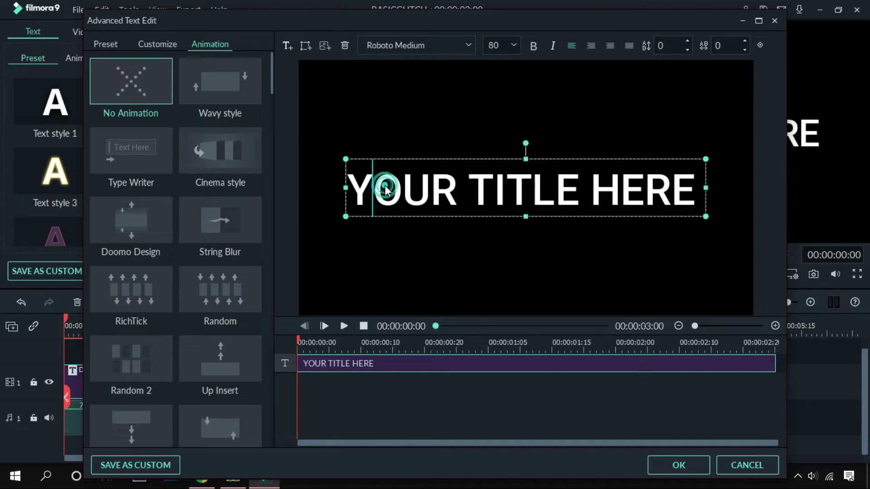
key("ctrl+a")
type("HAIDEK")
left_click(429, 46)
type("Bebas")
key("Return")
double_click(493, 46)
type("90")
key("Return")
left_click_drag(550, 147, 548, 155)
left_click(662, 463)
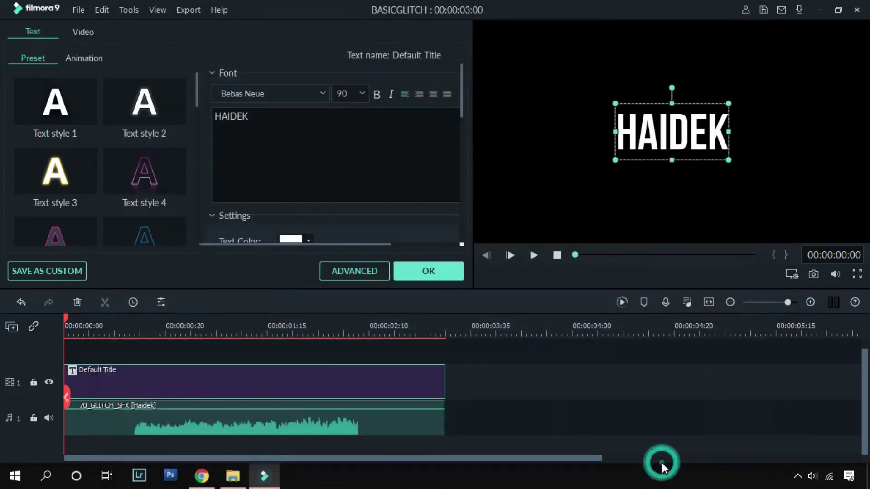
left_click(459, 274)
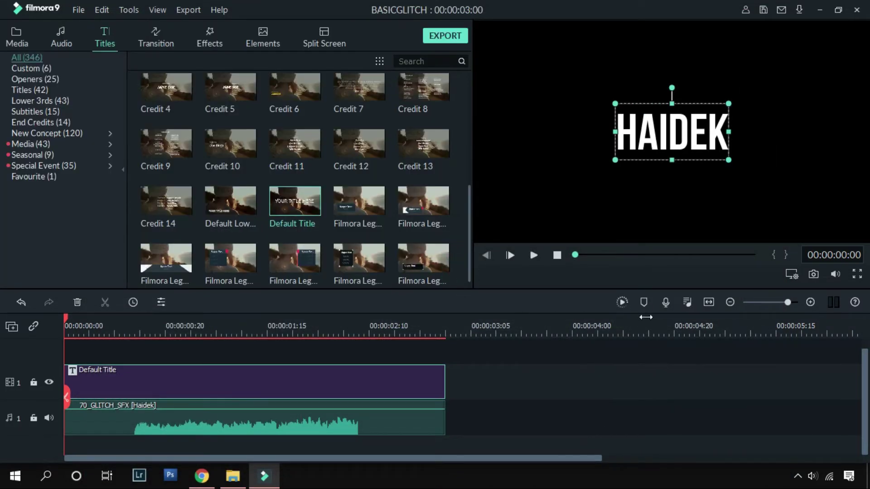
Fit the project to the timeline, play the title with its sound, and enlarge the timeline area
left_click(708, 302)
left_click(533, 255)
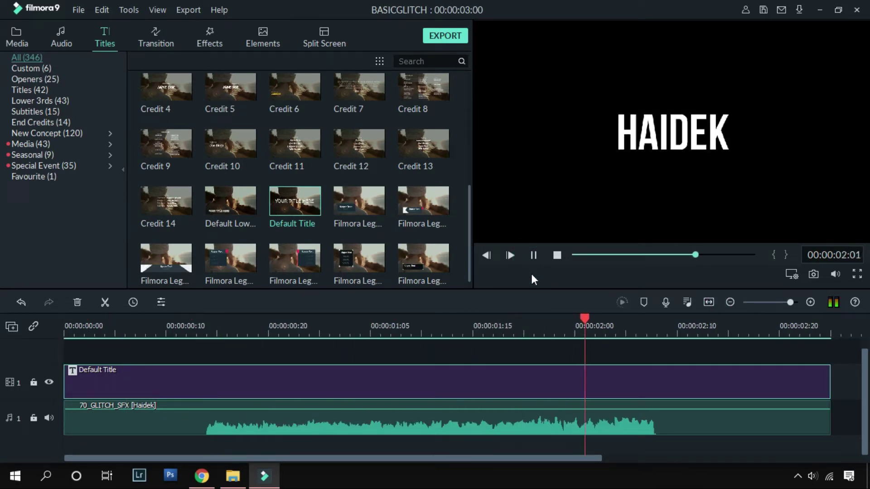
left_click_drag(528, 289, 534, 260)
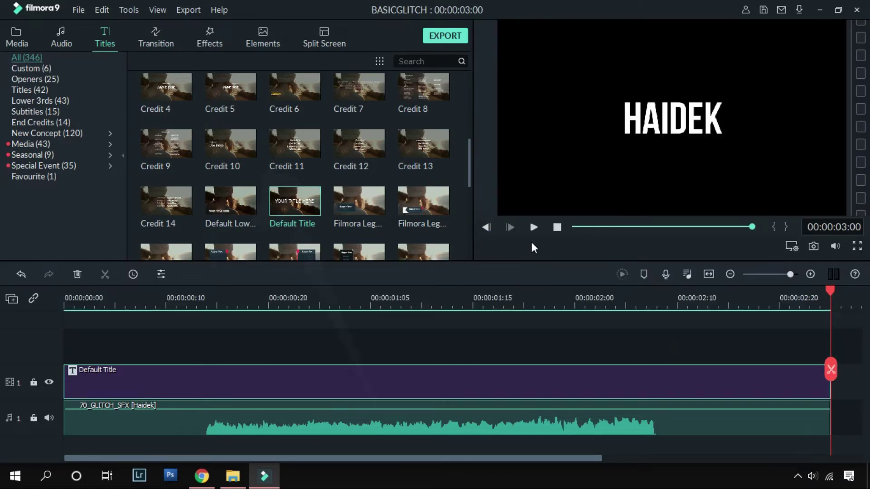
Preview the Glitch Blocks, Glitch Distortion, Glitch Fuzz and Strong Glitch effects among the Tv Static overlays
left_click(221, 45)
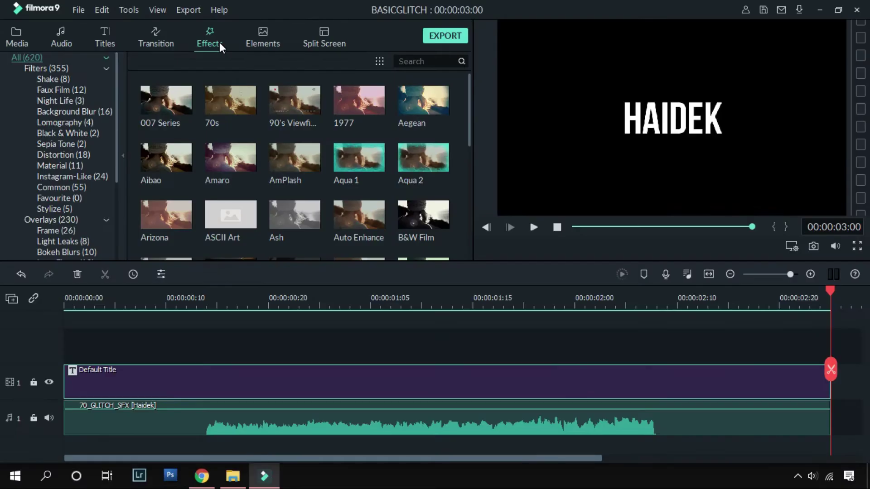
scroll(116, 148, "down", 5)
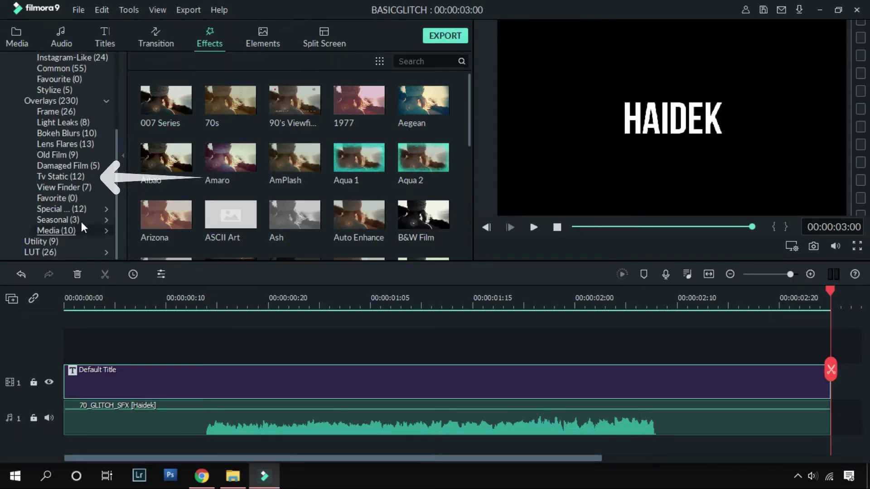
left_click(69, 178)
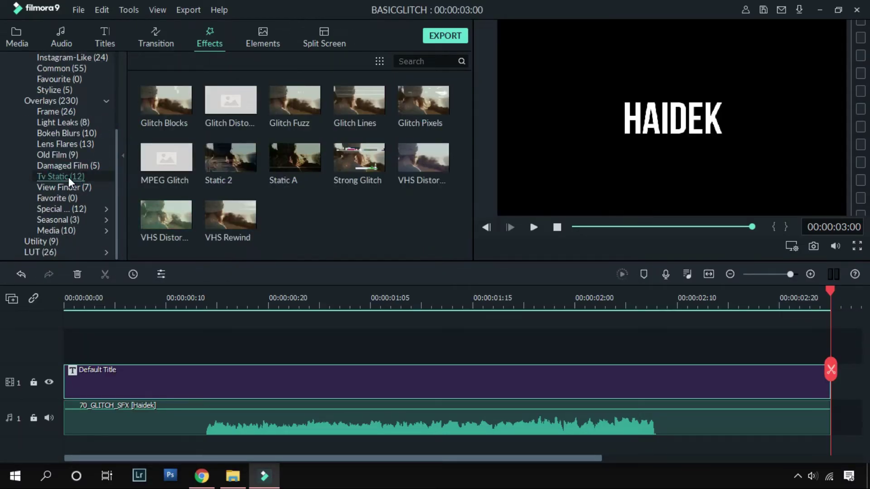
left_click(160, 110)
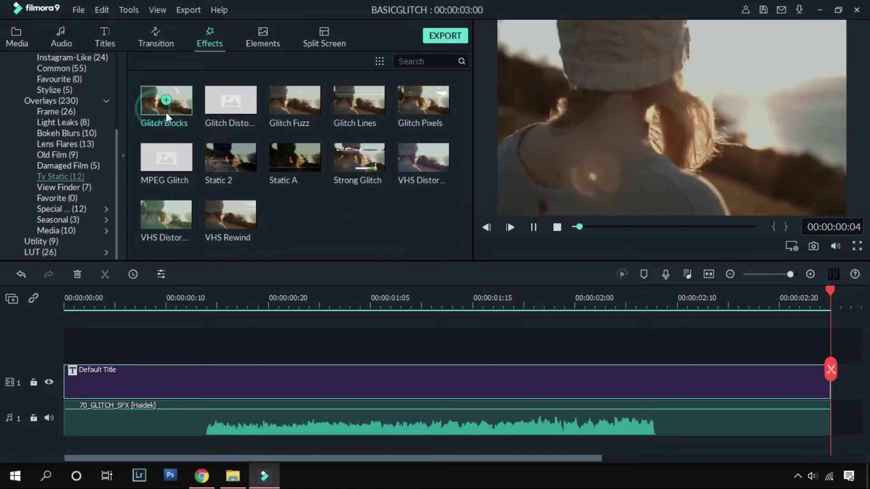
left_click(244, 107)
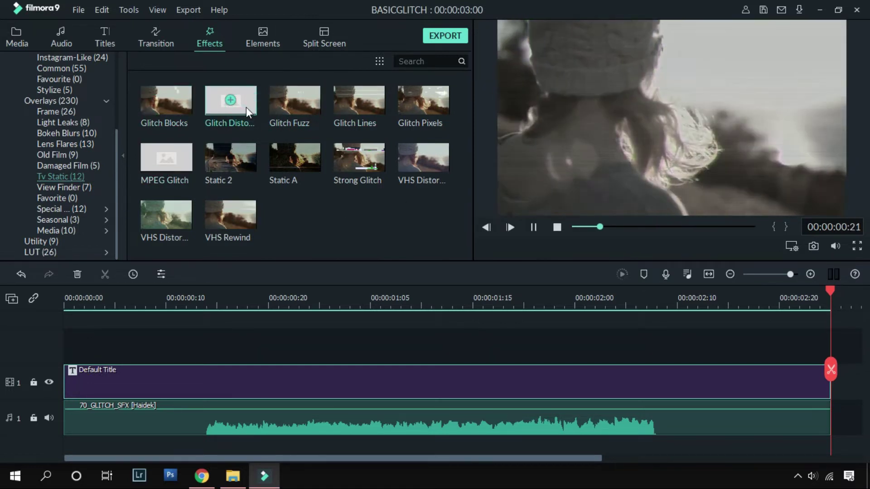
left_click(273, 112)
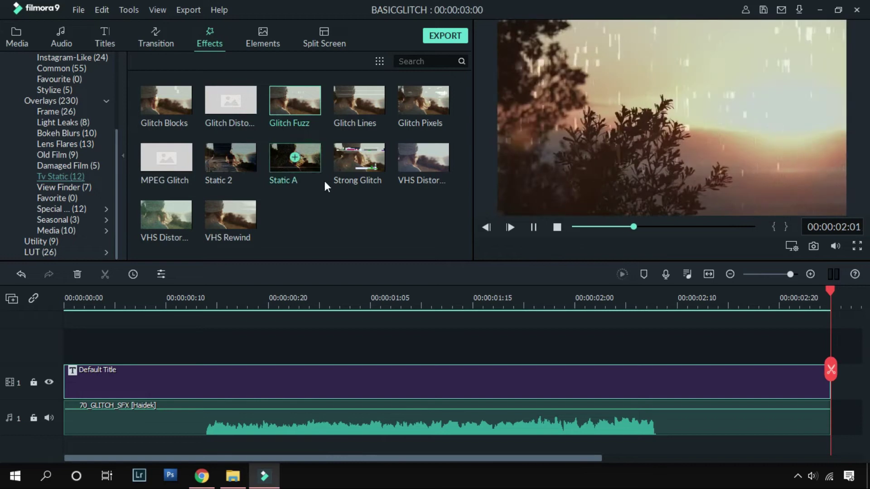
left_click(359, 159)
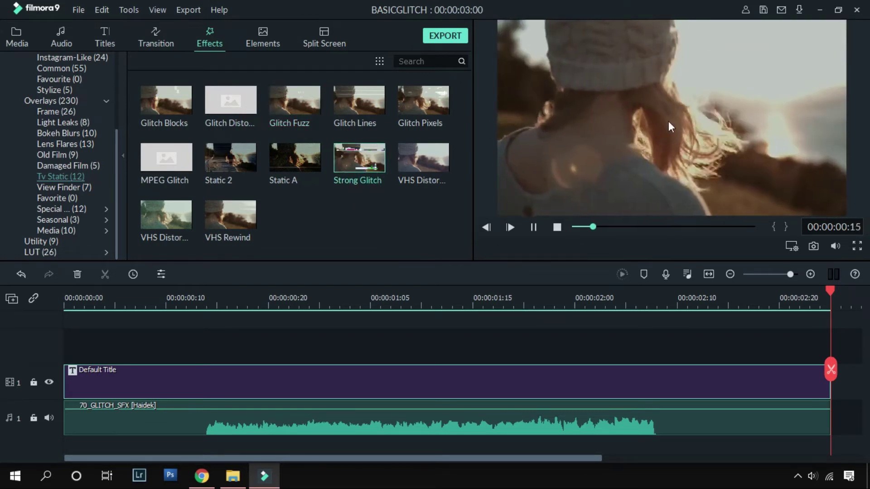
Add the Strong Glitch overlay at the start of video track 2 and trim it to the end of the title
left_click_drag(390, 159, 84, 349)
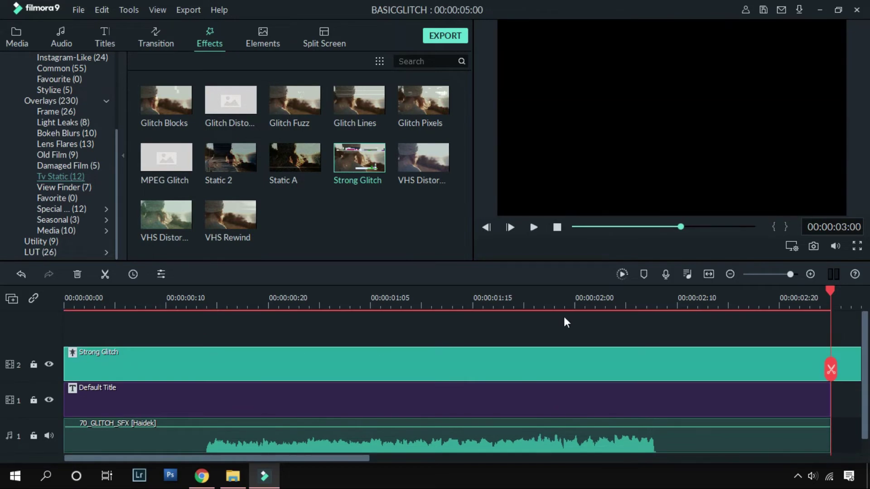
scroll(750, 294, "down", 5)
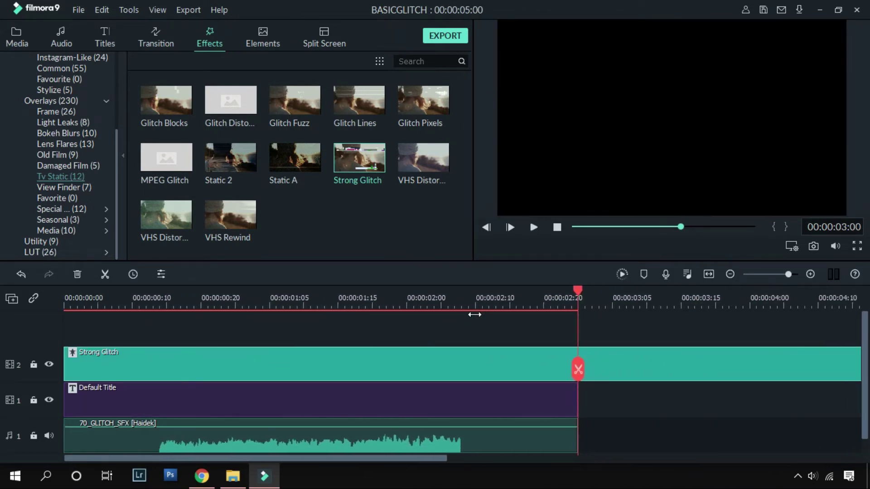
left_click_drag(852, 365, 528, 397)
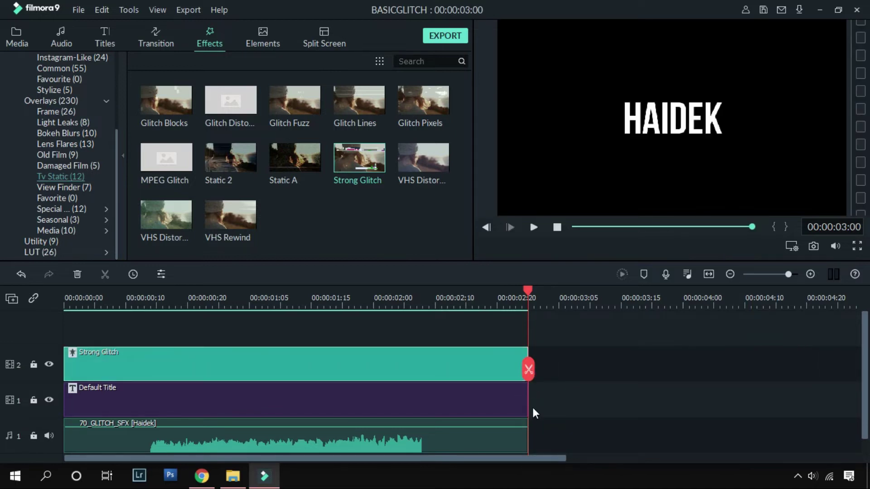
Play the sequence from the start to review the Strong Glitch overlay on the title, and return to the beginning
left_click_drag(531, 297, 2, 324)
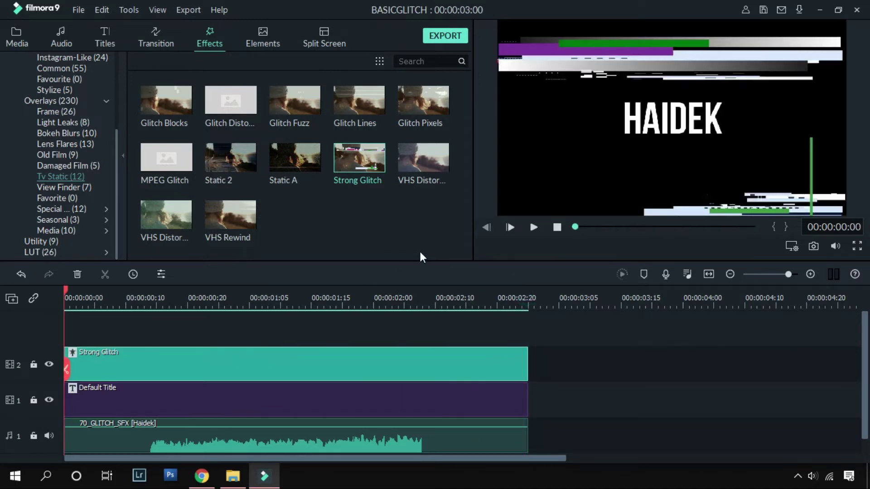
left_click(534, 227)
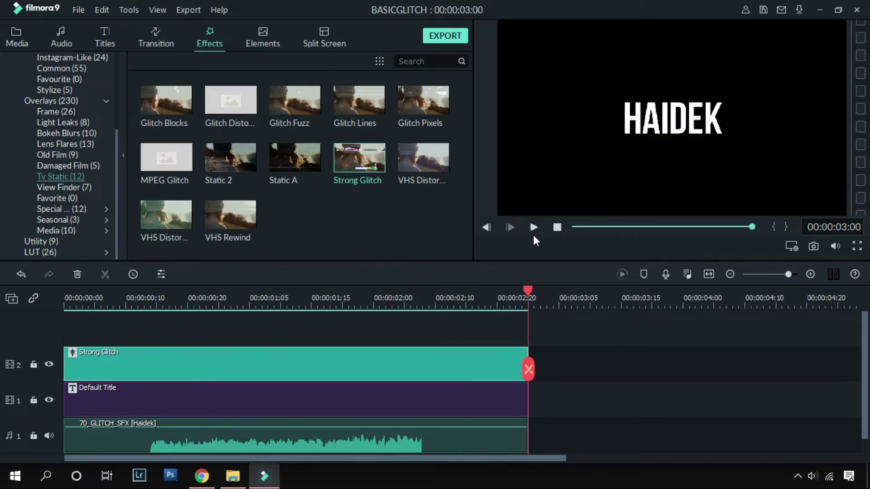
left_click_drag(531, 286, 66, 292)
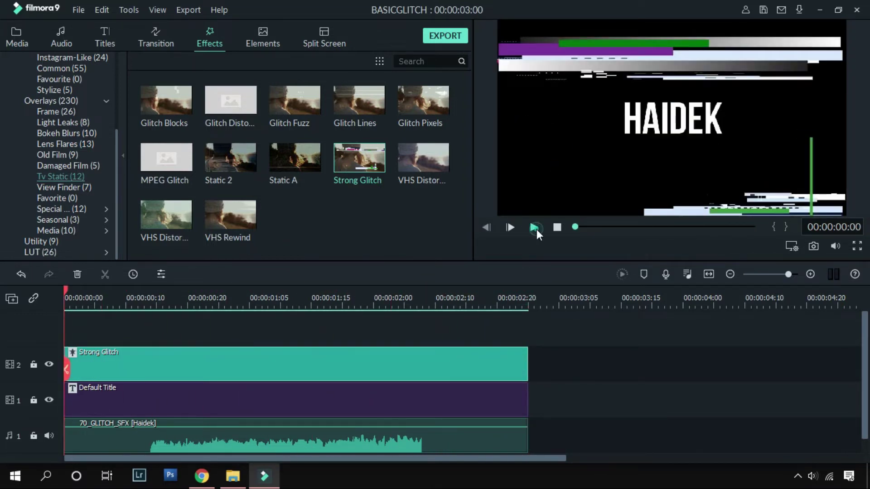
Add the Extreme shake filter at the start of video track 3 and trim it to the end of the title
left_click(534, 227)
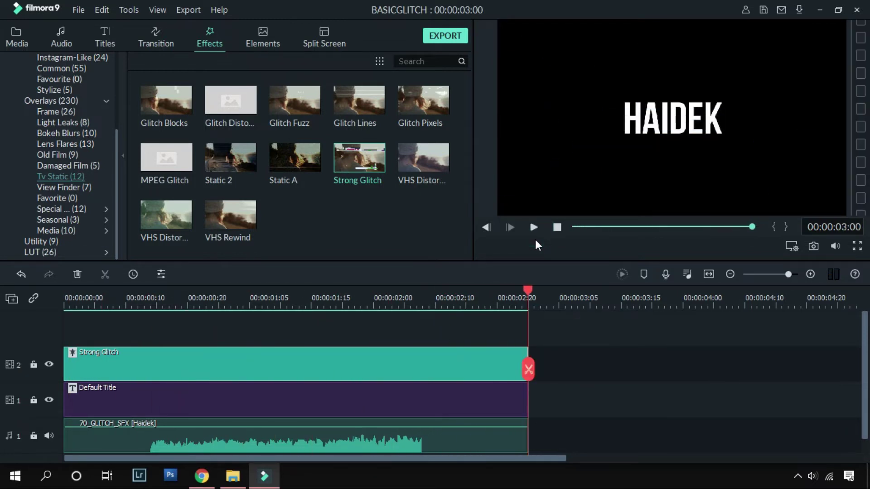
scroll(118, 192, "up", 5)
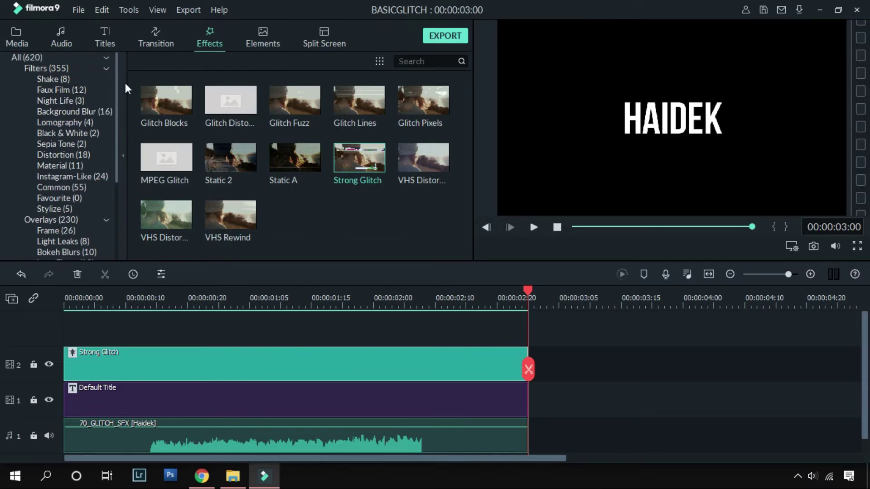
left_click(60, 79)
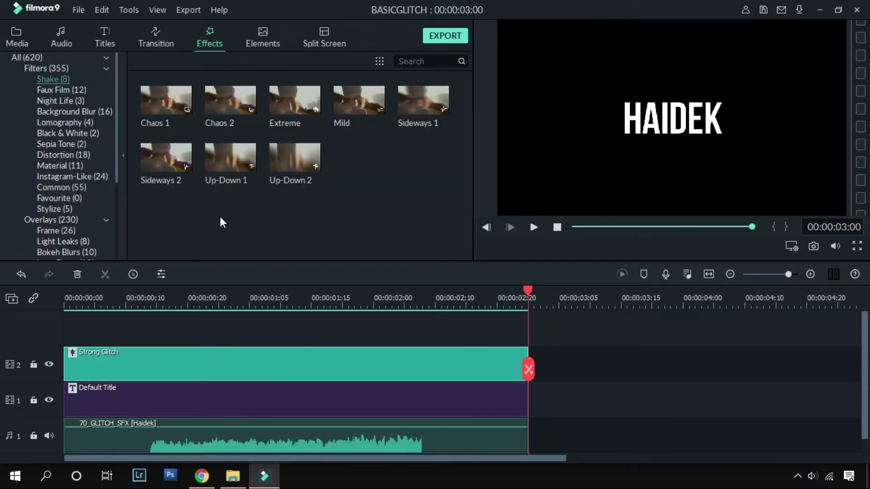
left_click(307, 108)
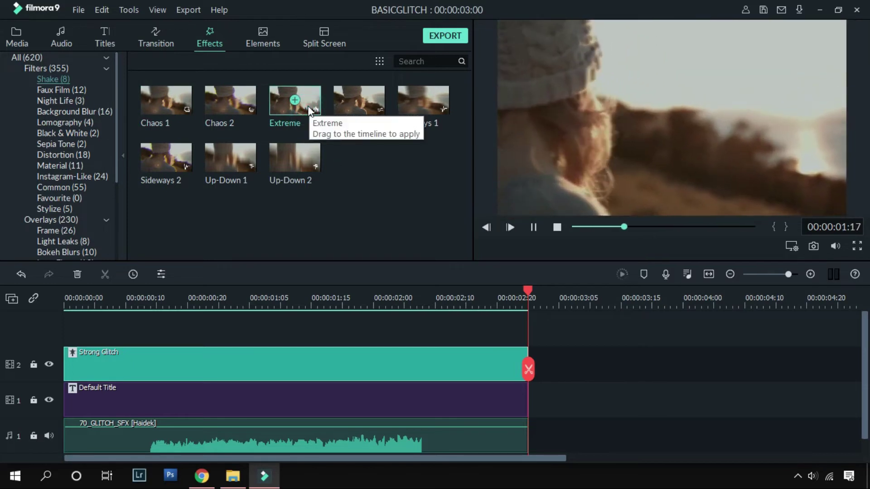
left_click_drag(308, 105, 64, 331)
left_click_drag(836, 363, 527, 385)
Render the preview, play the sequence from the start to review the Extreme shake on the title, and return to the beginning
left_click_drag(528, 299, 71, 303)
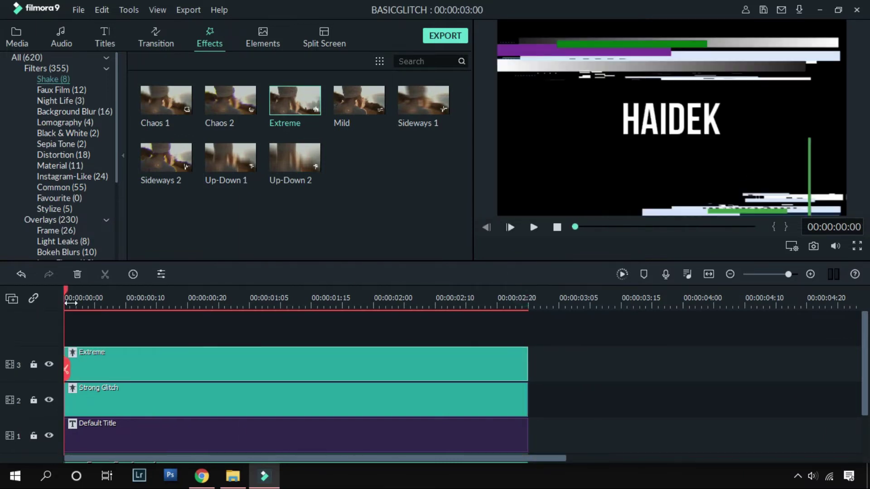
left_click(622, 275)
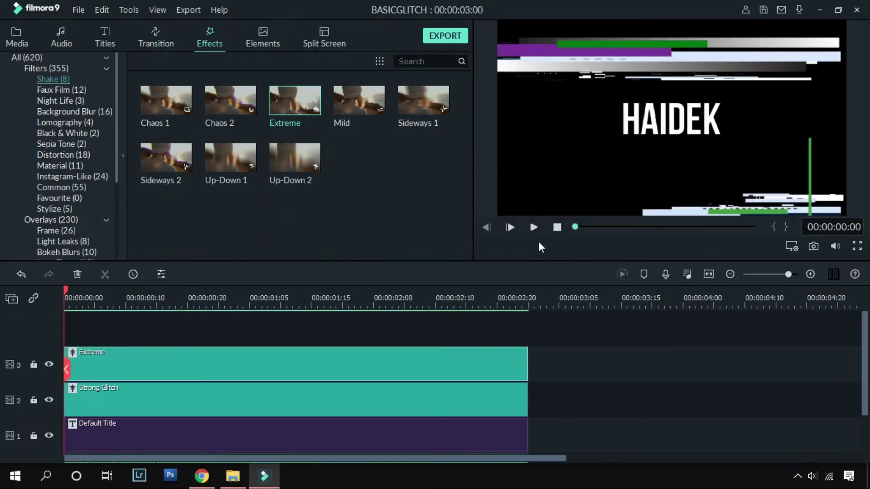
left_click(535, 227)
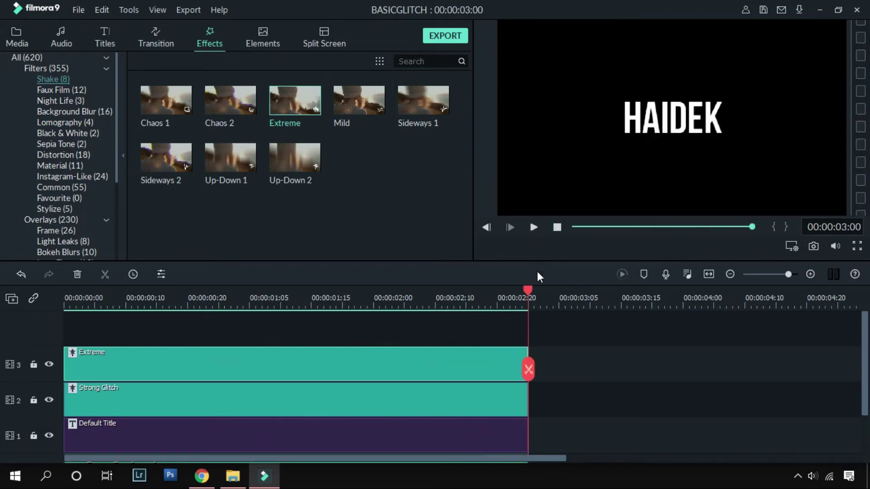
left_click(534, 227)
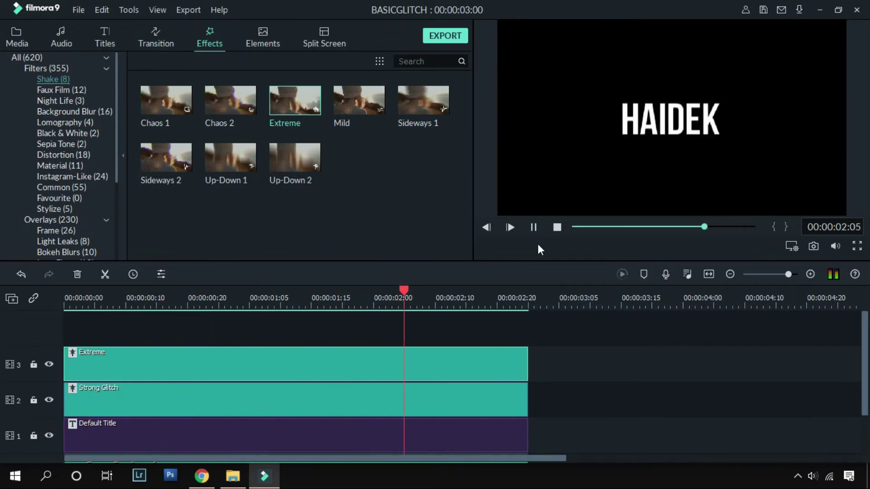
left_click_drag(532, 292, 69, 323)
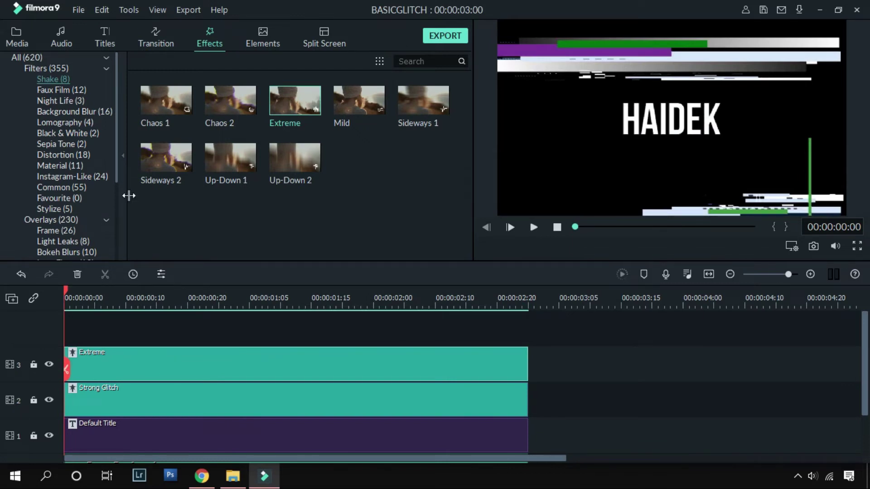
Add the Chromatic Aberration distortion filter at the start of video track 4 and trim it to the end of the title
left_click(86, 158)
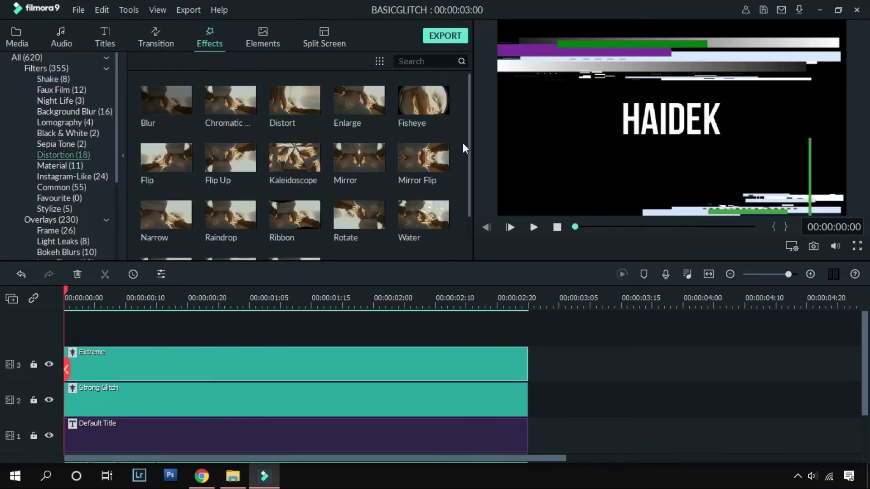
mouse_move(469, 159)
left_mouse_down()
mouse_move(463, 231)
mouse_move(475, 159)
left_mouse_up()
left_click(238, 103)
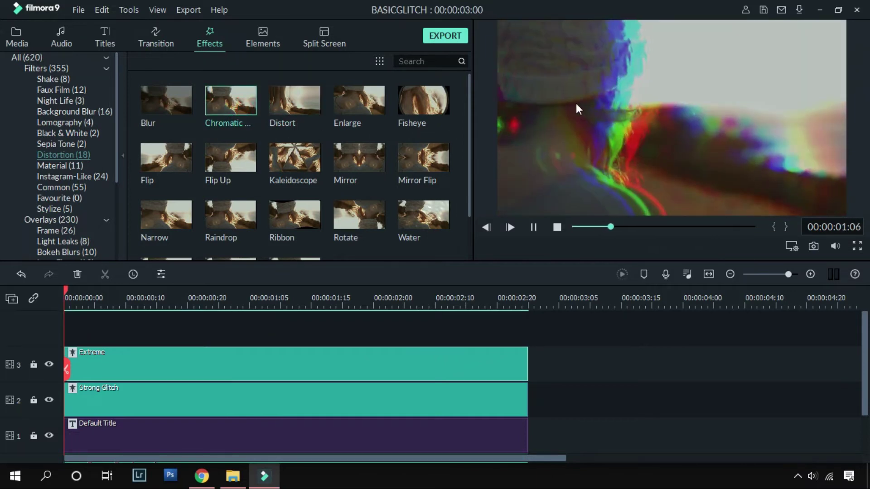
left_click_drag(250, 107, 71, 335)
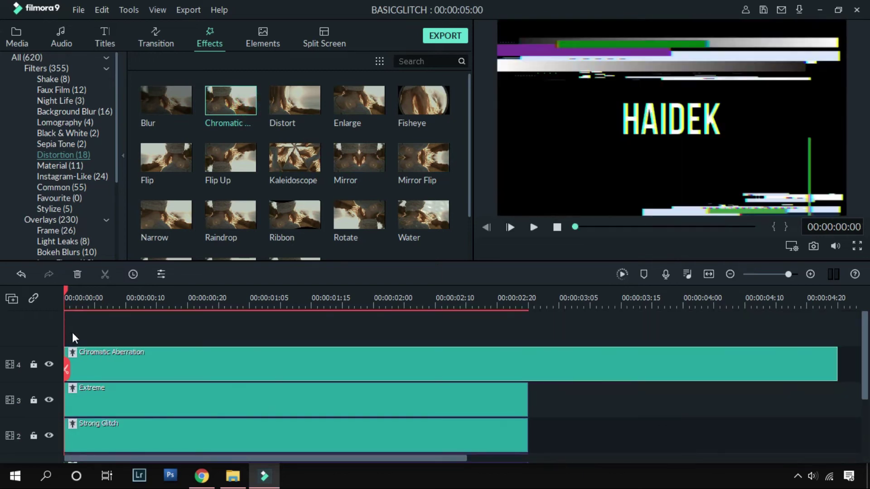
left_click_drag(837, 369, 530, 381)
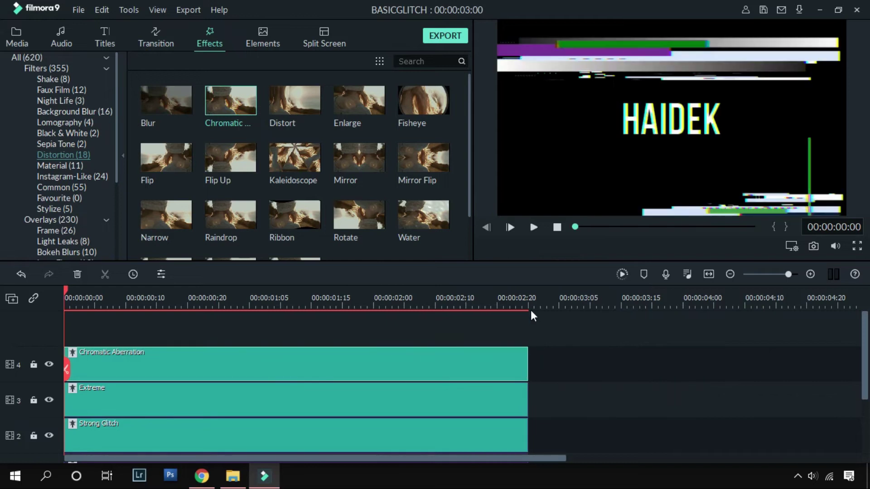
Render the preview and play the sequence to review the three stacked effects on the title
left_click(621, 275)
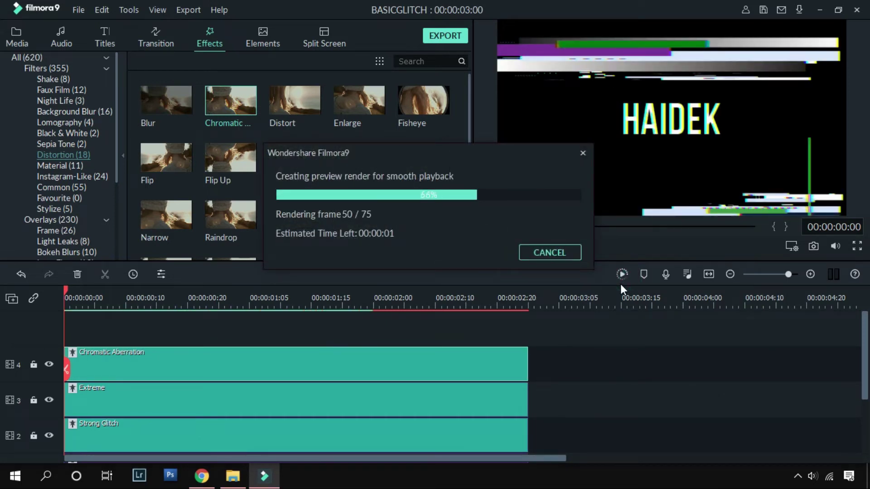
left_click(531, 239)
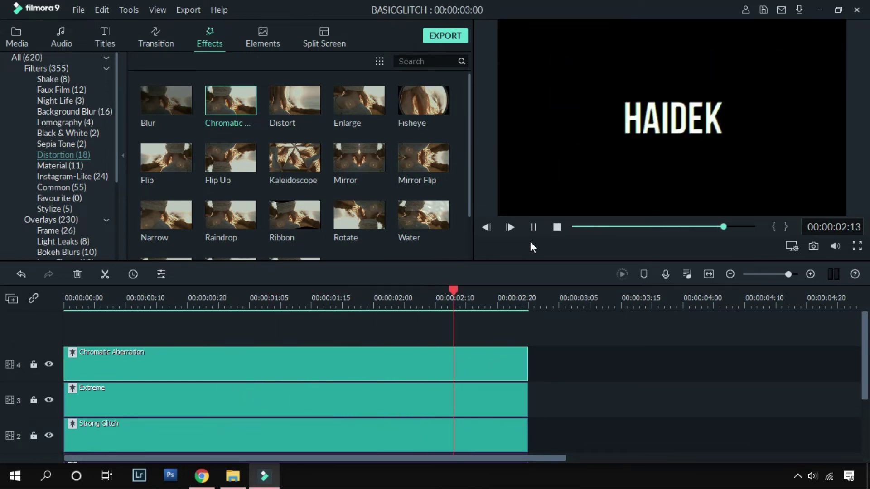
left_click(533, 227)
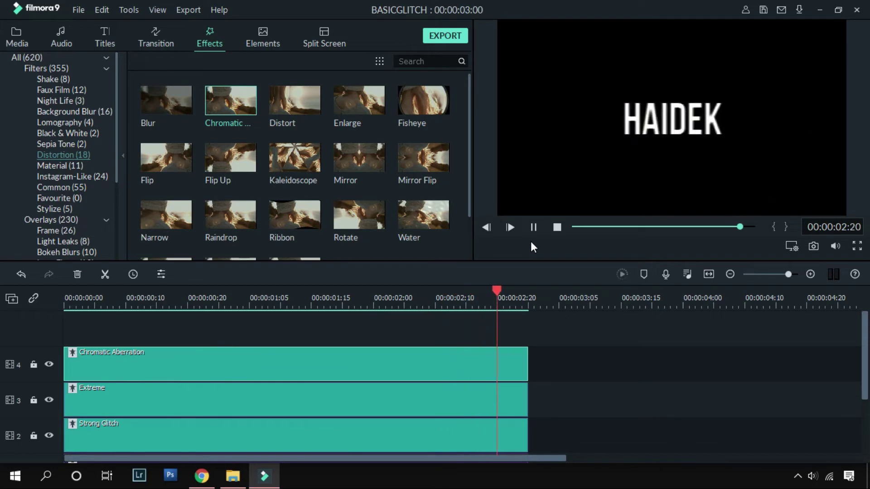
Enlarge the timeline area to fit all four video tracks and the audio track
scroll(831, 337, "down", 3)
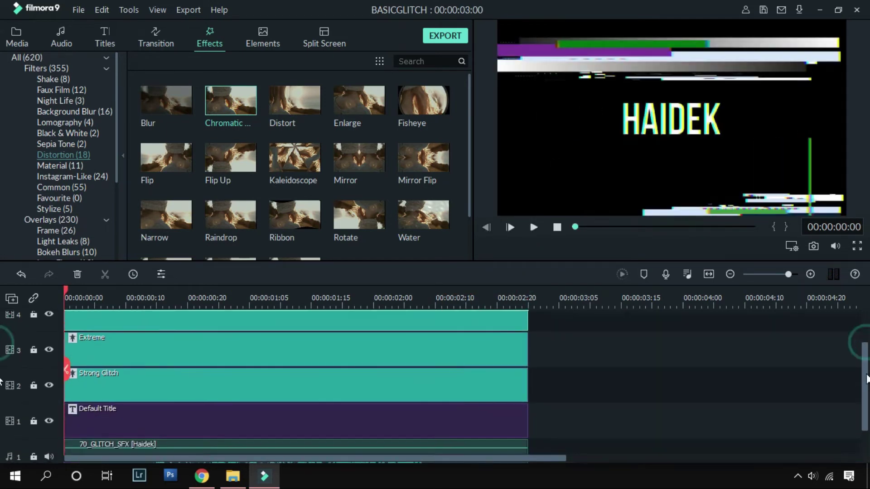
left_click_drag(573, 260, 563, 221)
scroll(863, 408, "up", 3)
left_click_drag(863, 392, 866, 403)
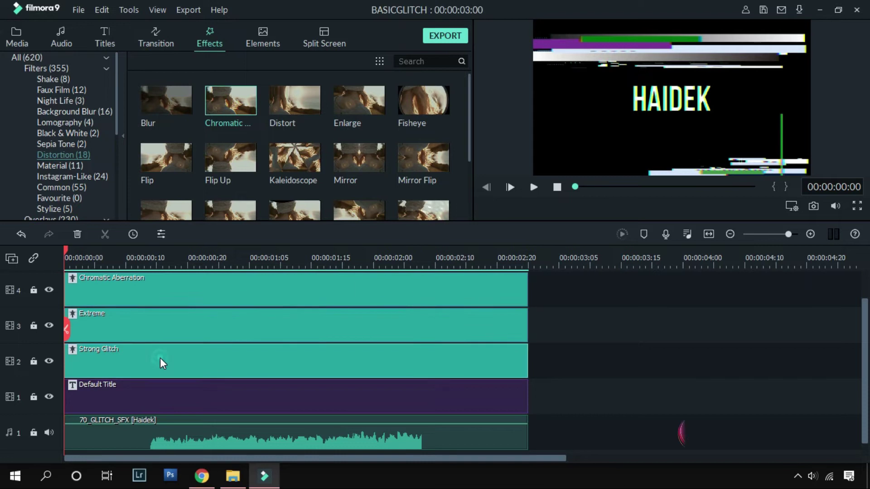
Examine the adjustable settings of the Strong Glitch, Extreme and Chromatic Aberration effects, then close them without changes
left_click(224, 290)
left_click(253, 363)
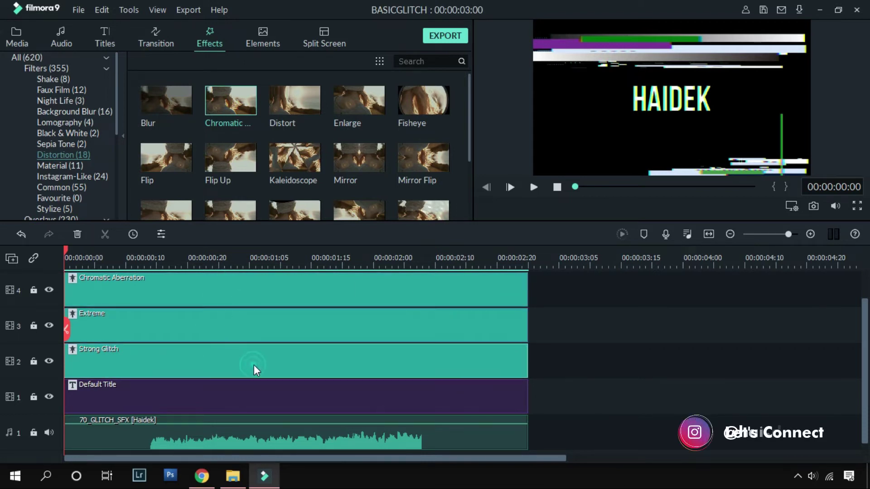
double_click(265, 373)
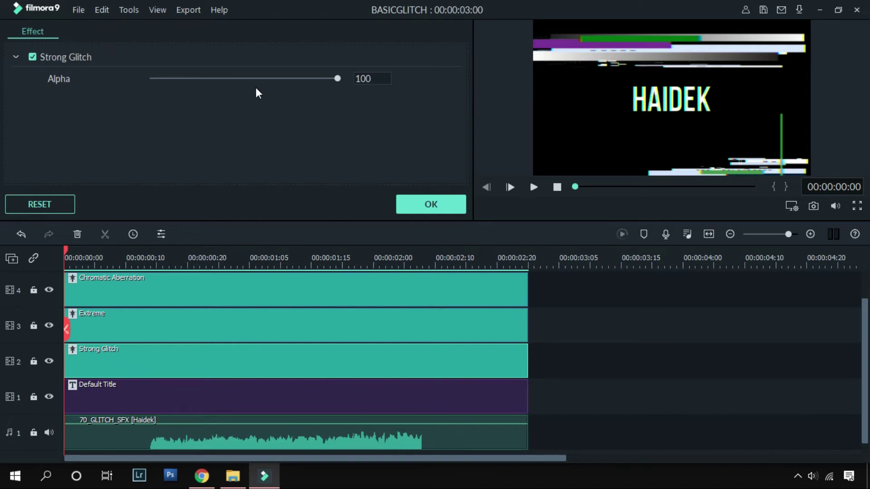
double_click(274, 335)
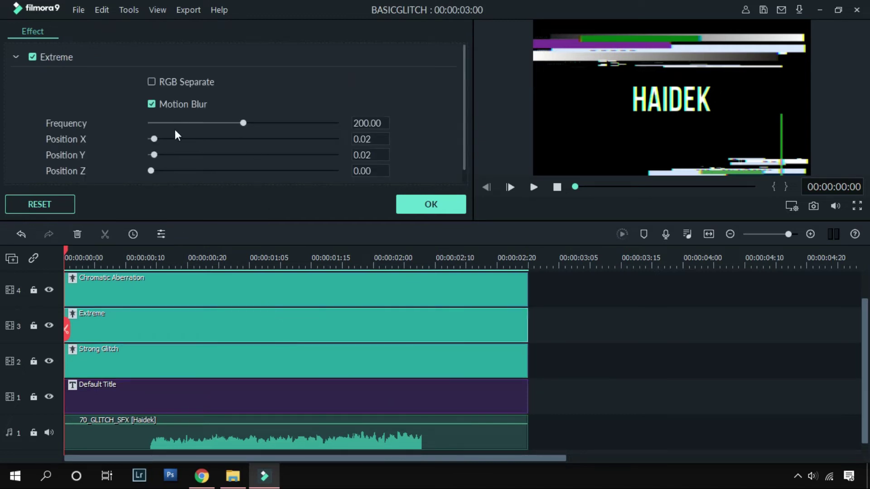
double_click(277, 292)
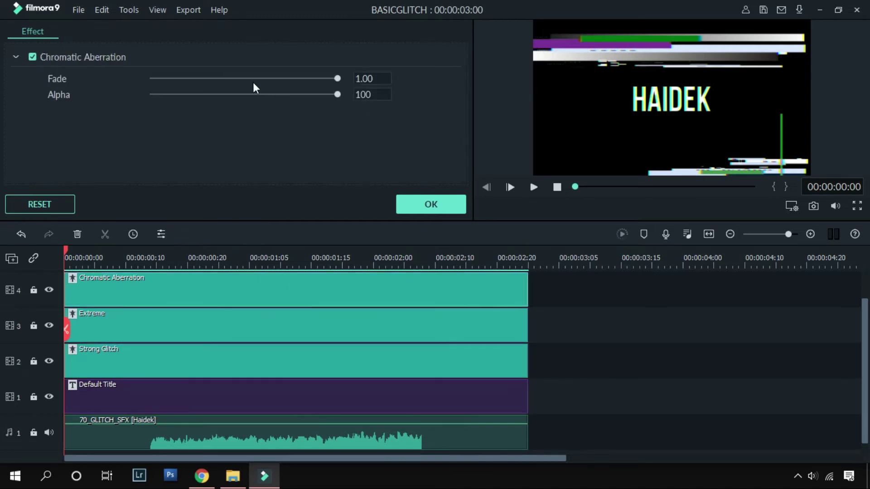
left_click(432, 204)
left_click(334, 361)
left_click(329, 296)
Fit the project to the timeline and split the title and its three effects at 00:00:00:14 and 00:00:02:08, matching the glitch sound's start and end
left_click(706, 237)
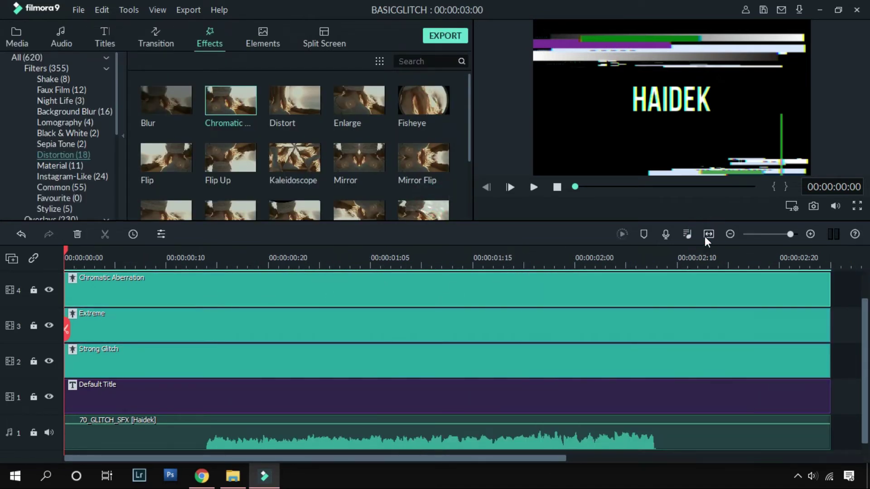
left_click(411, 436)
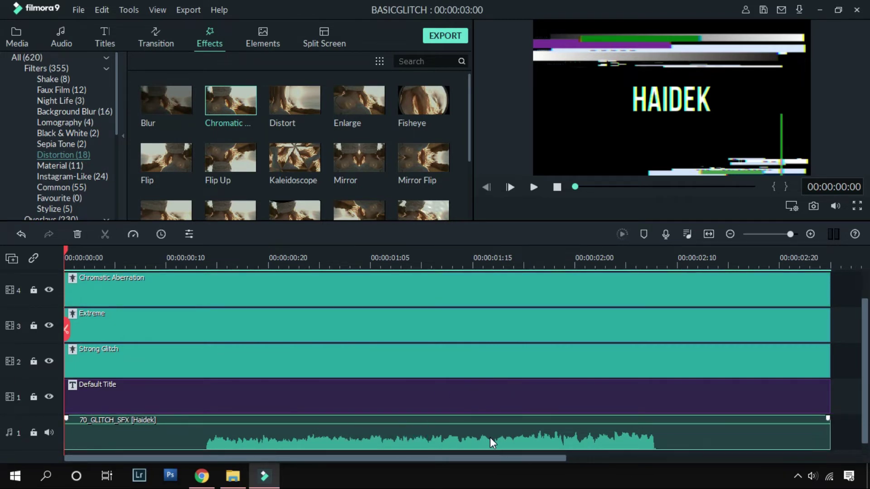
left_click_drag(844, 282, 123, 409)
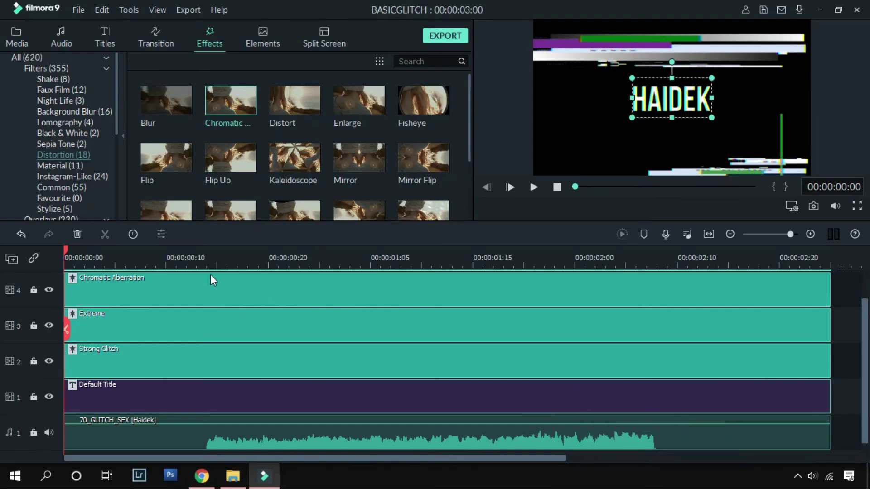
left_click_drag(68, 248, 207, 322)
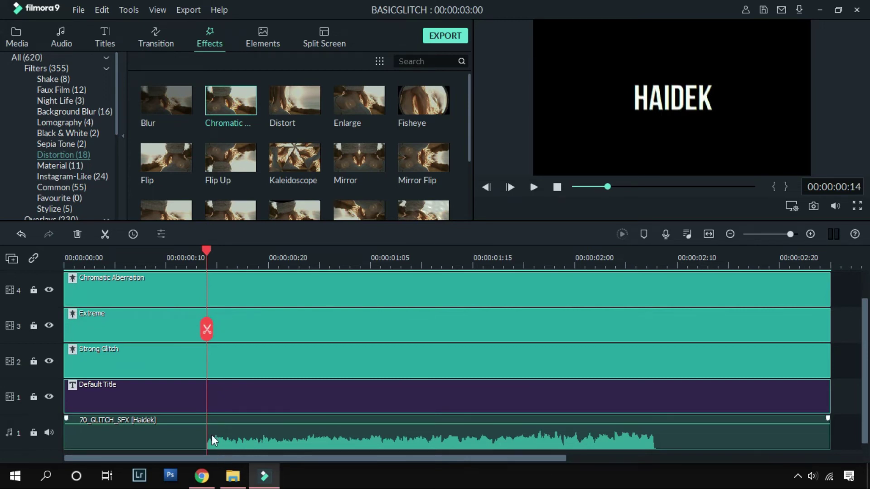
left_click(206, 336)
left_click_drag(209, 250, 665, 297)
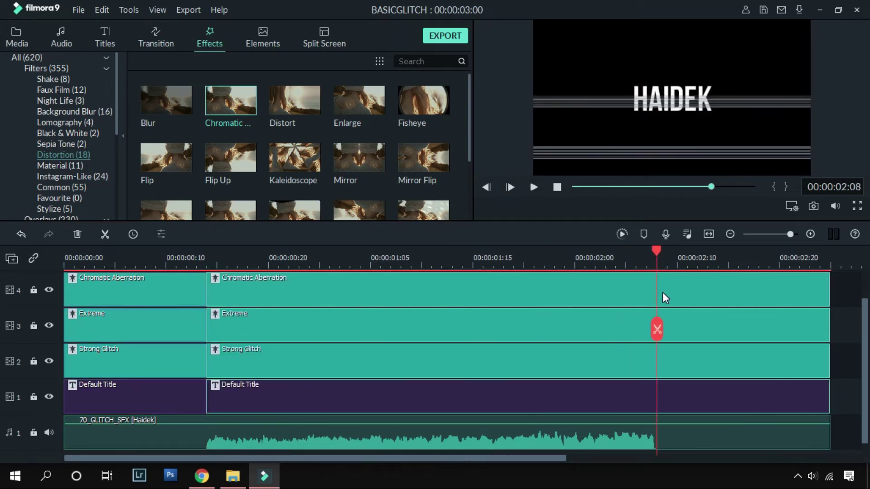
left_click(657, 334)
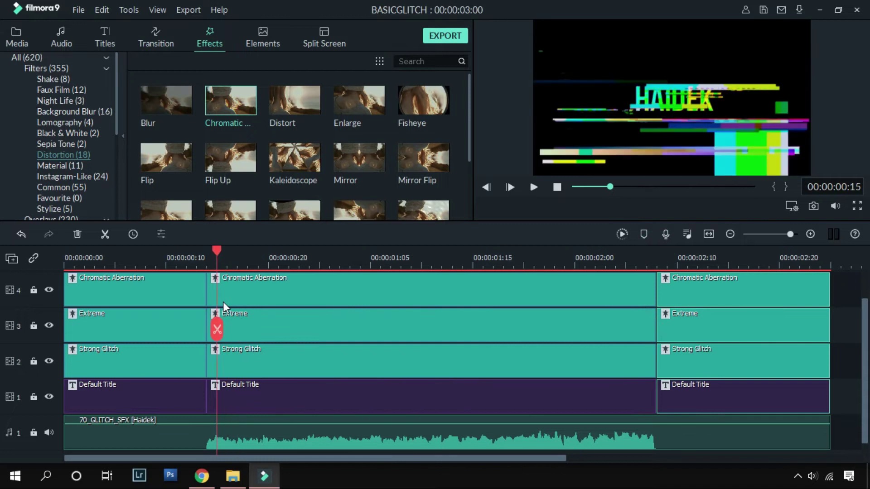
Play the split sequence and replay its middle part to find further cut points along the glitch sound
left_click(534, 188)
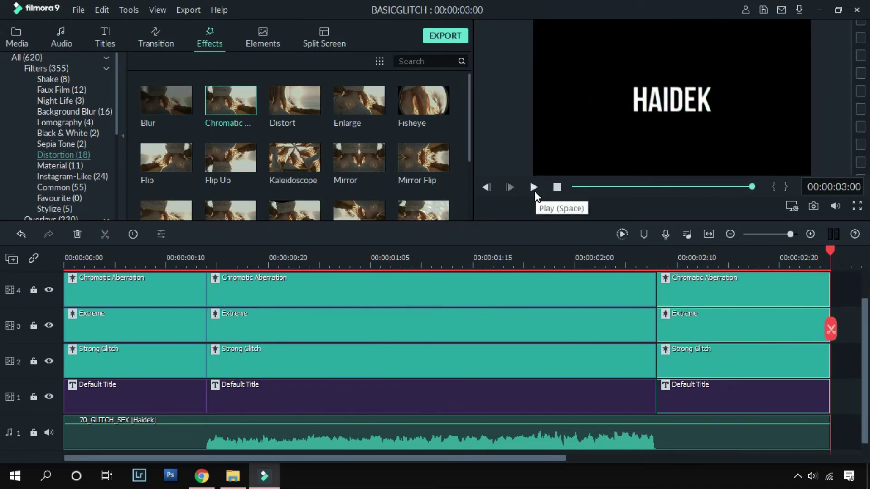
left_click(340, 257)
left_click(317, 254)
left_click(316, 256)
key("space")
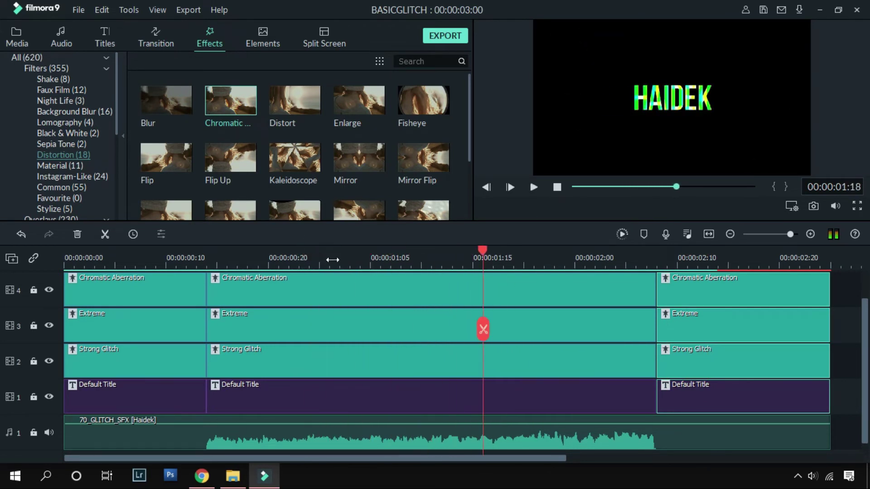
Split the middle segments of the title and all three effects at 00:00:01:05
left_click_drag(485, 249, 371, 266)
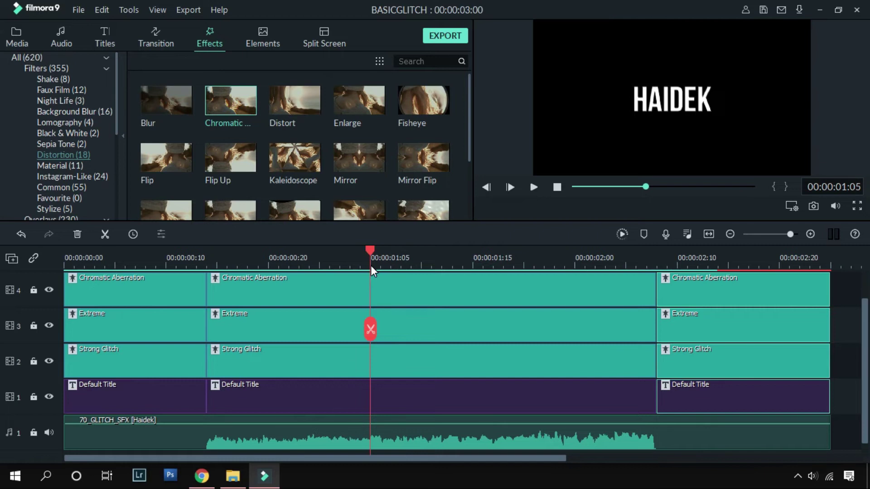
left_click(377, 289)
left_click(382, 323, "ctrl")
left_click(383, 352, "ctrl")
left_click(379, 395, "ctrl")
left_click(371, 329)
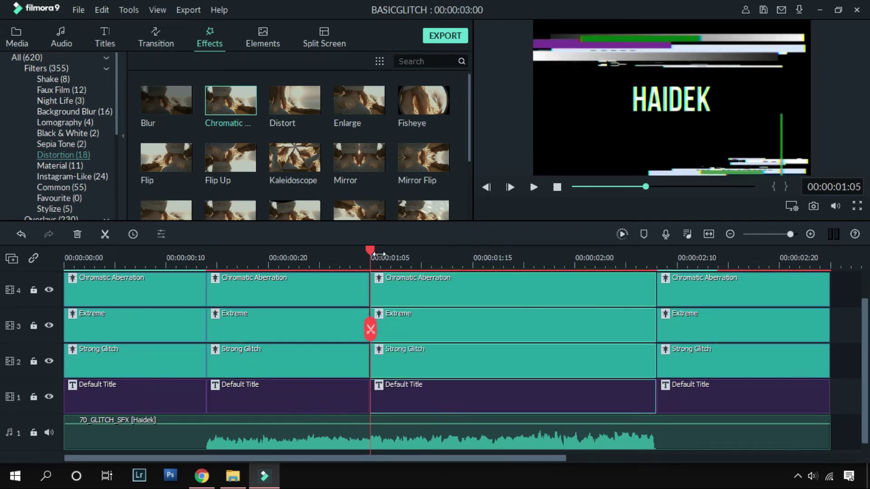
Split the title and effect segments following the 00:00:01:05 cut at 00:00:01:20, and return to the beginning
key("space")
left_click_drag(553, 268, 532, 257)
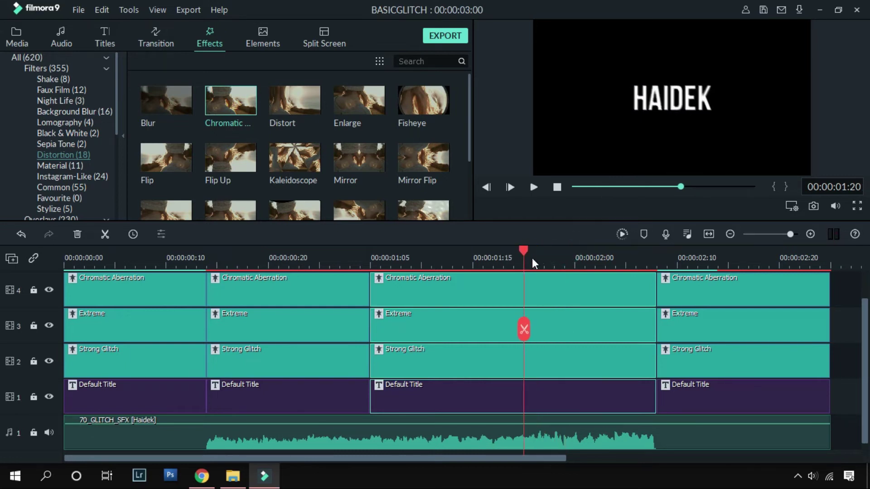
left_click(524, 329)
left_click_drag(522, 249, 205, 268)
key("Home")
Examine the five title segments and the effect segments lying before and after the glitch sound
left_click(146, 400)
left_click(276, 396)
left_click(420, 393)
left_click(586, 394)
left_click(707, 399)
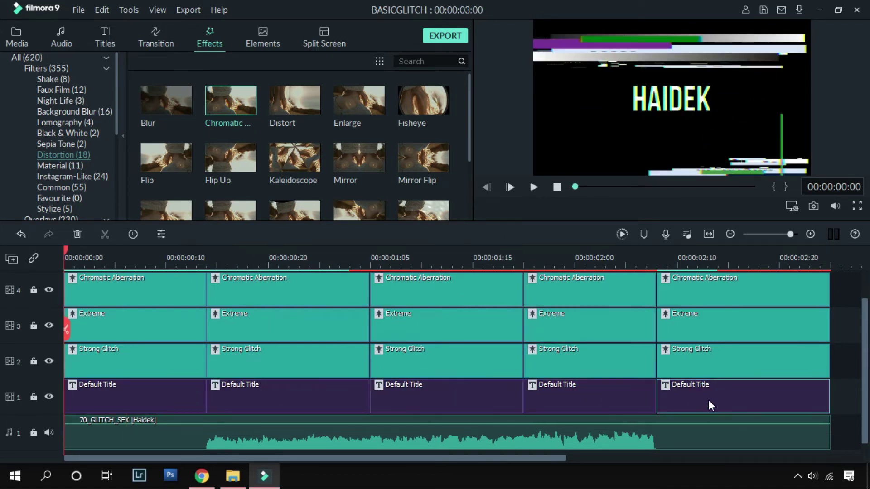
left_click(167, 296)
left_click(166, 333)
left_click(163, 356)
left_click(722, 293)
left_click(719, 339)
left_click(715, 365)
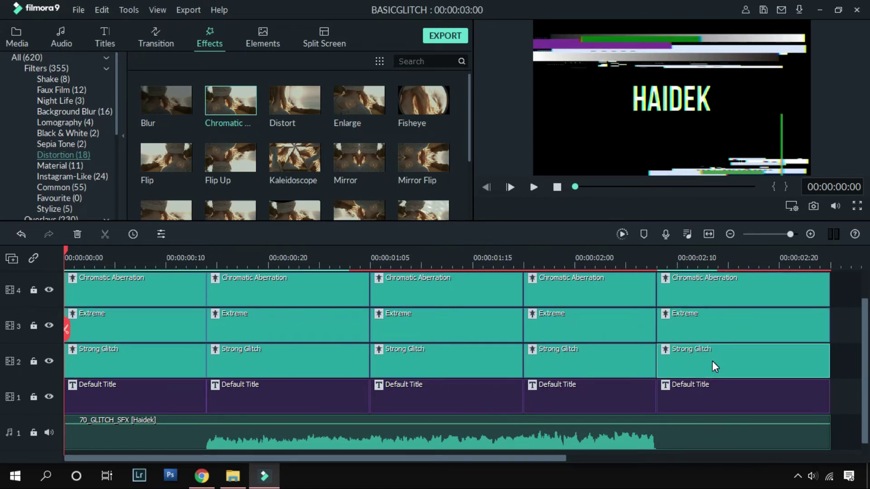
Disable the timeline's linking and delete the Chromatic Aberration, Extreme and Strong Glitch segments before the glitch sound
left_click(34, 259)
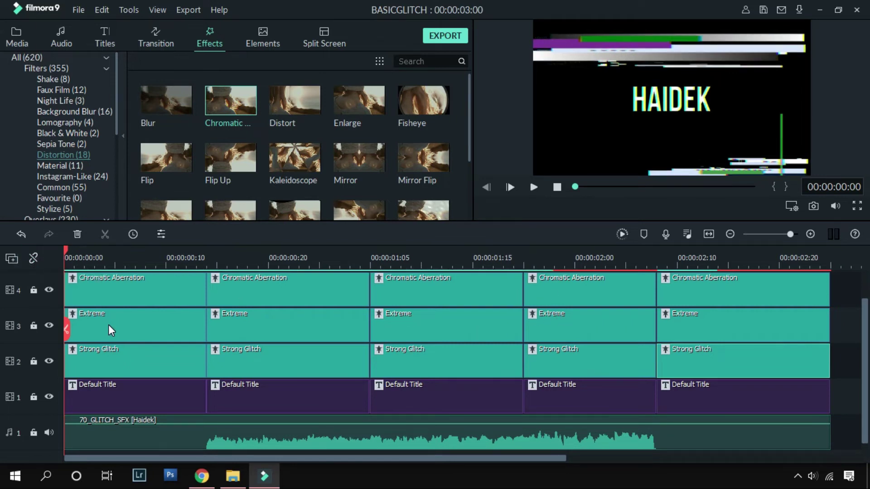
left_click(138, 302)
left_click(142, 322, "ctrl")
left_click(139, 370, "ctrl")
key("Delete")
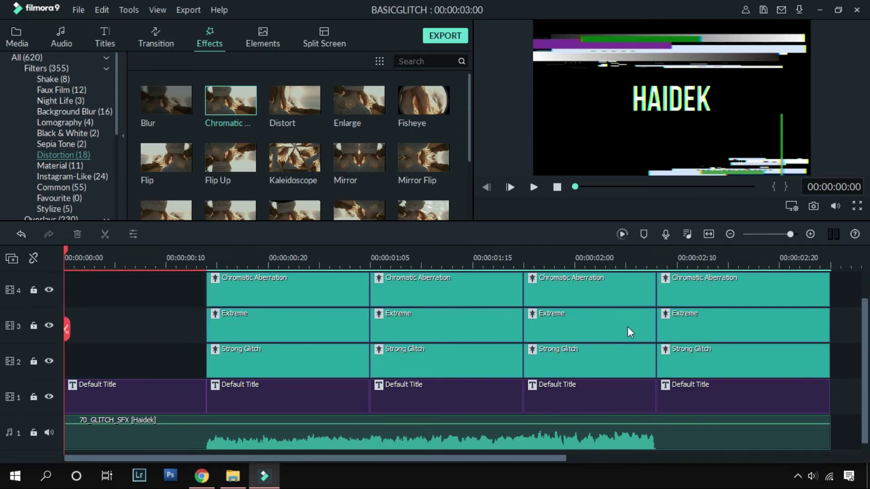
Delete the Chromatic Aberration, Extreme and Strong Glitch segments lying after the glitch sound
left_click(774, 299)
left_click(773, 323, "ctrl")
left_click(769, 361, "ctrl")
key("Delete")
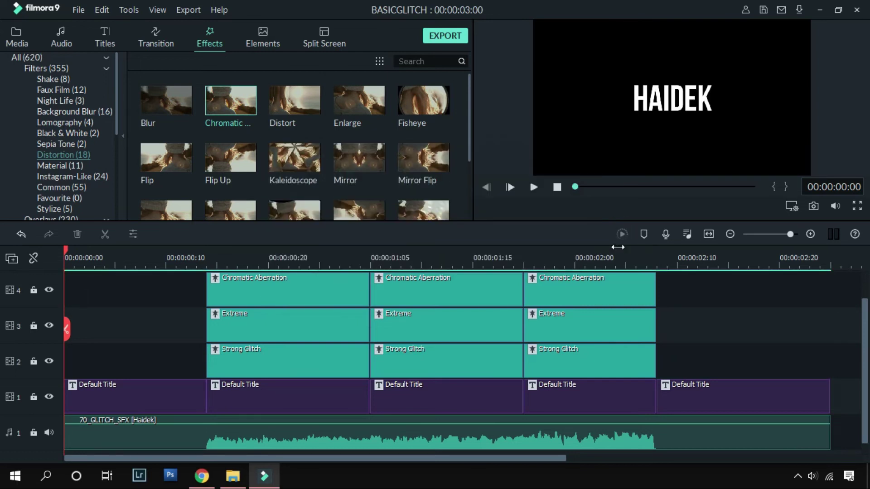
Play the trimmed sequence, replay its middle part against the glitch sound, and return to the beginning
left_click(533, 187)
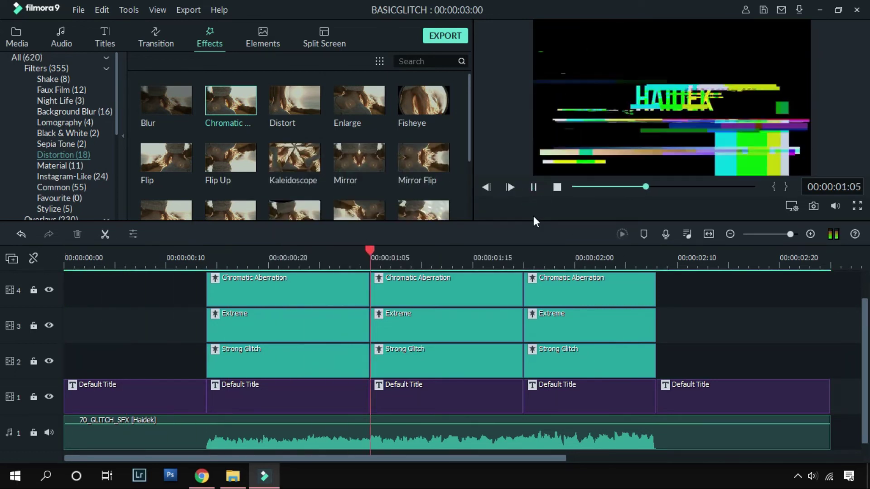
left_click(535, 188)
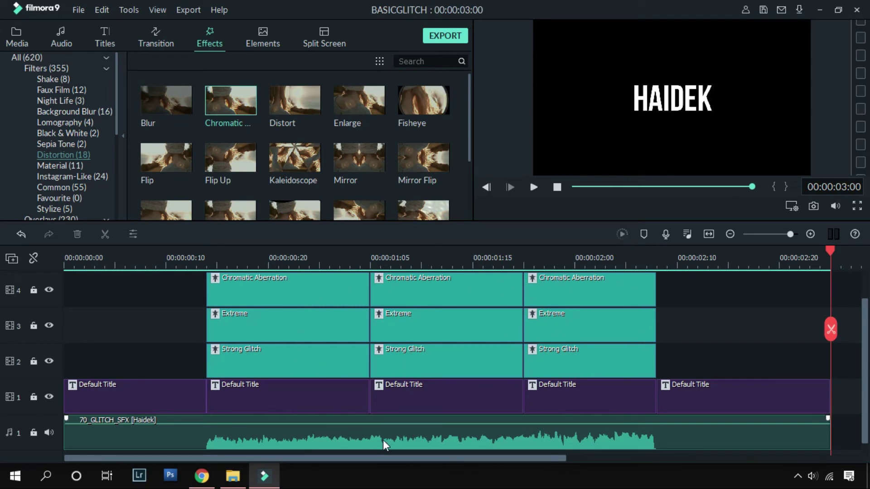
left_click(448, 437)
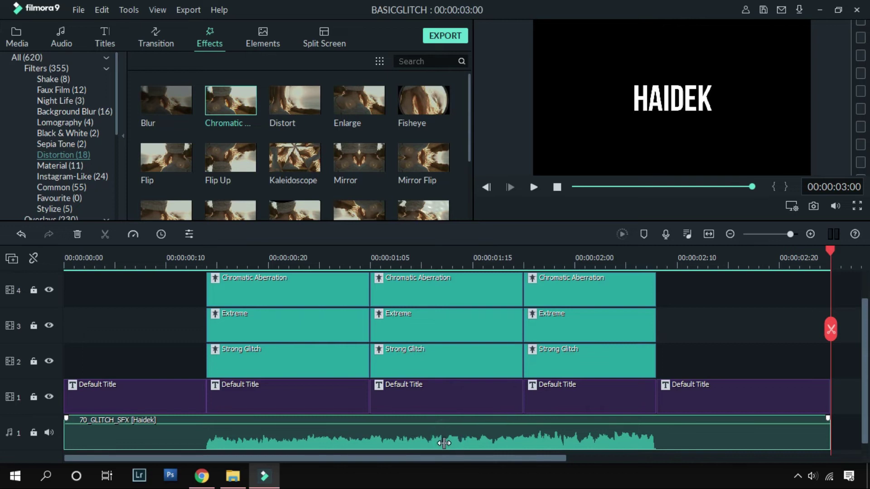
left_click(344, 263)
key("space")
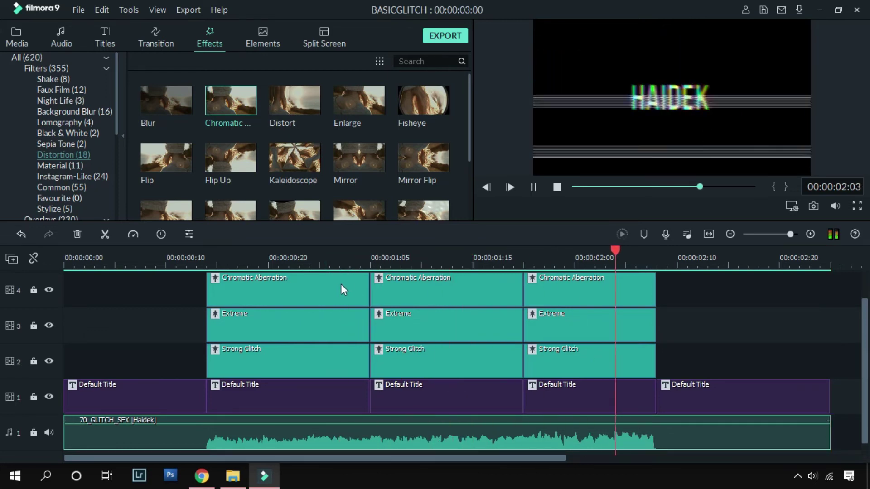
left_click(342, 260)
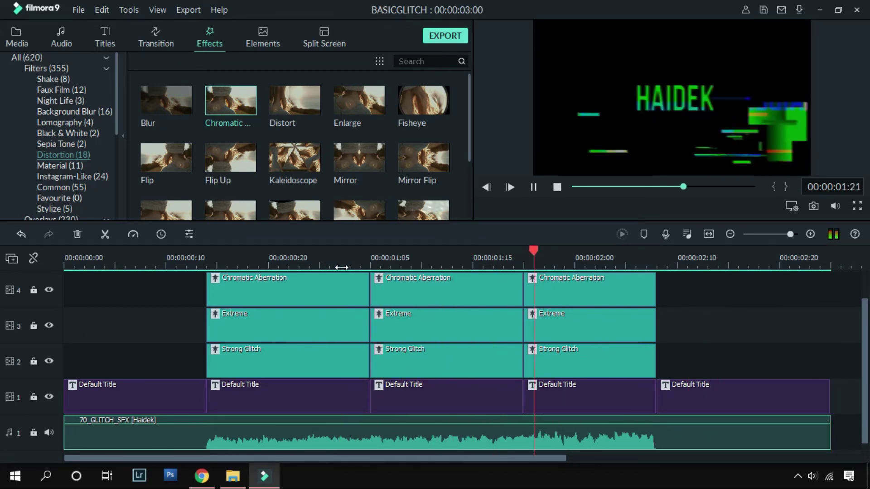
left_click_drag(833, 254, 72, 317)
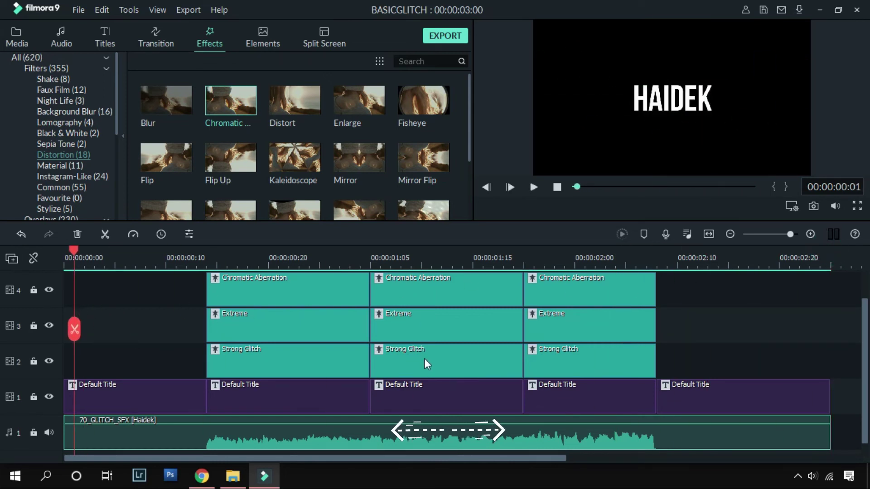
Set the middle Strong Glitch segment's Alpha to 30 and preview the result
left_click(422, 266)
left_click(442, 322)
left_click(441, 364)
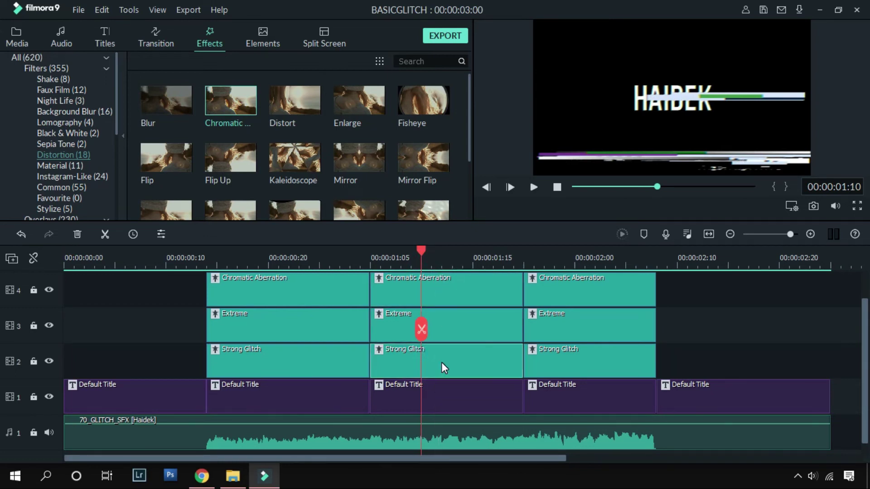
double_click(441, 362)
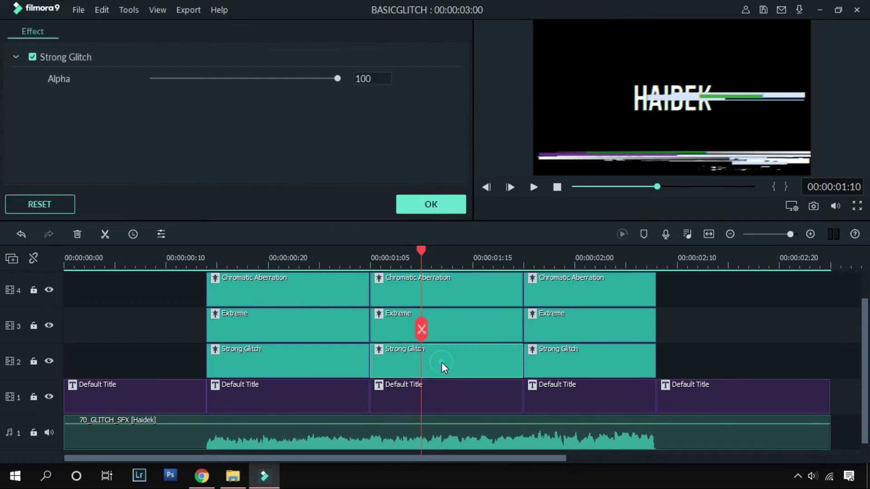
left_click(245, 78)
left_click_drag(233, 77, 221, 80)
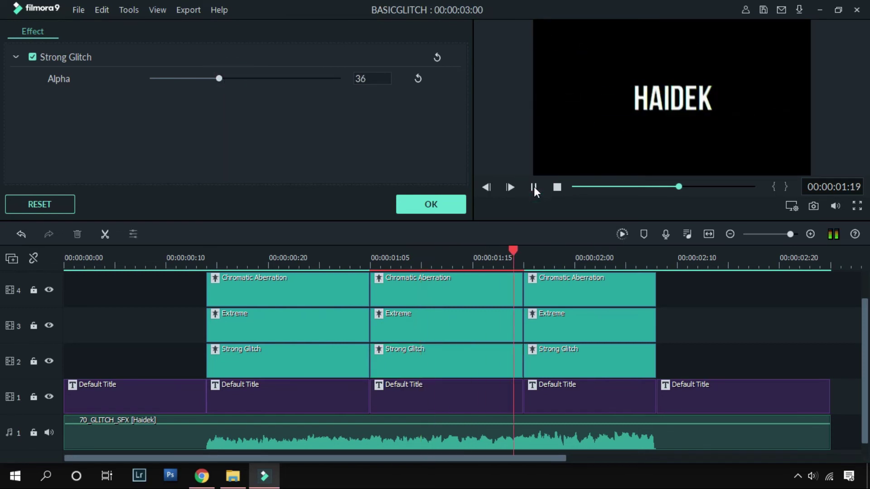
left_click(534, 186)
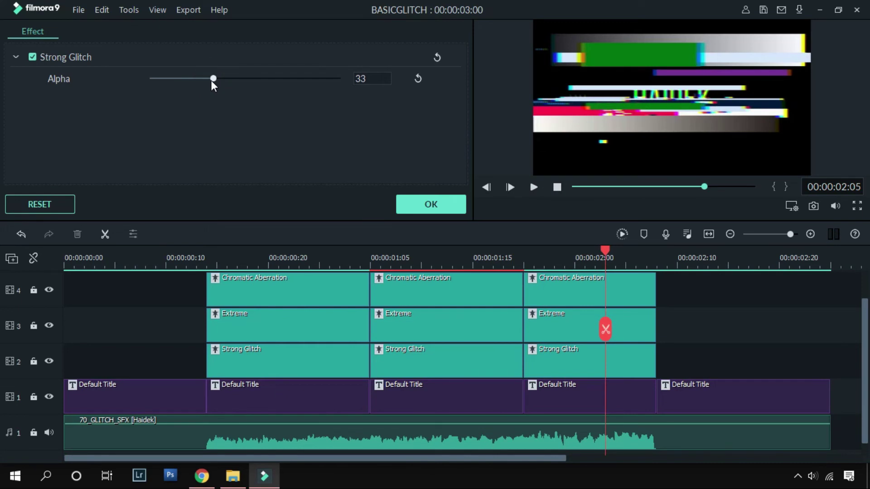
left_click(626, 187)
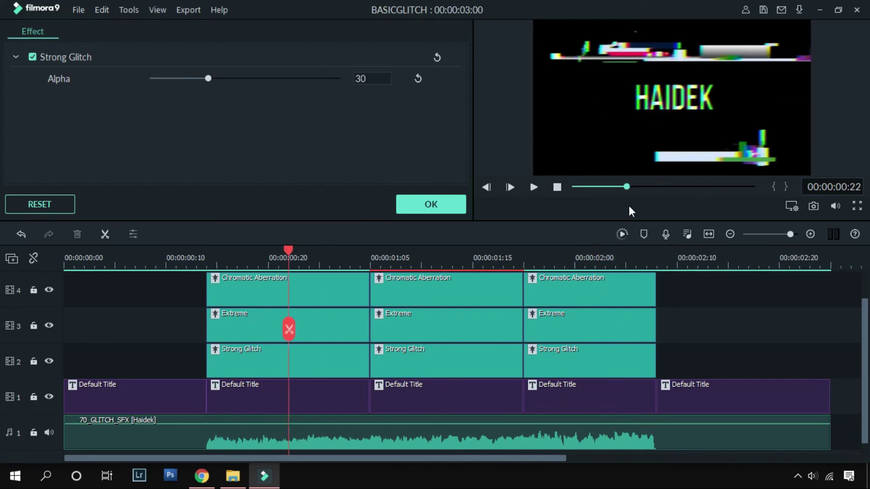
left_click(532, 187)
left_click(532, 187)
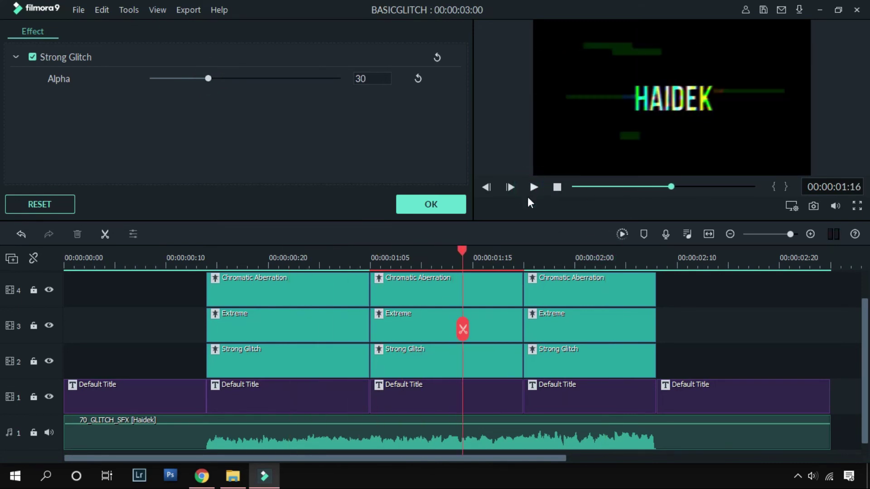
Set the middle Extreme segment's Frequency to 88.28 and play back that part of the sequence
double_click(439, 323)
left_click_drag(243, 123, 192, 124)
left_click(351, 251)
left_click(534, 187)
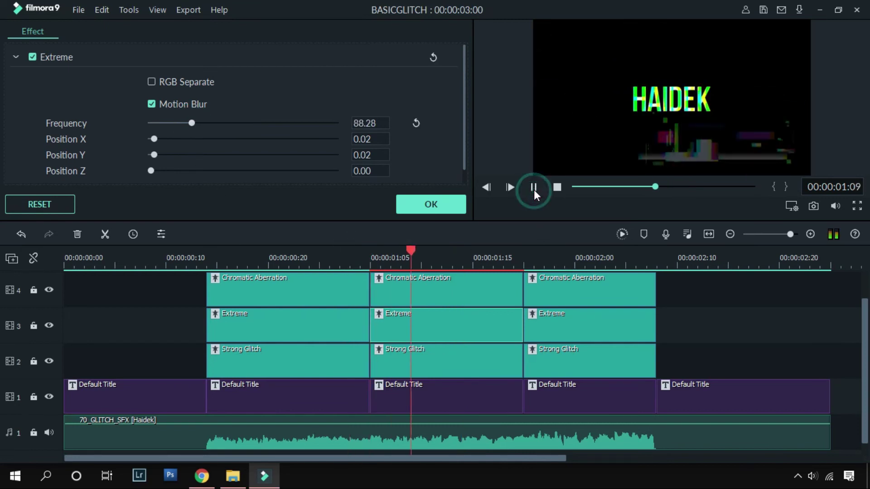
left_click(534, 188)
left_click(441, 254)
left_click_drag(442, 255, 328, 252)
Set the middle Chromatic Aberration segment's Fade to 0.50 and Alpha to 50, check the playback, and return to the beginning
double_click(438, 284)
left_click(533, 187)
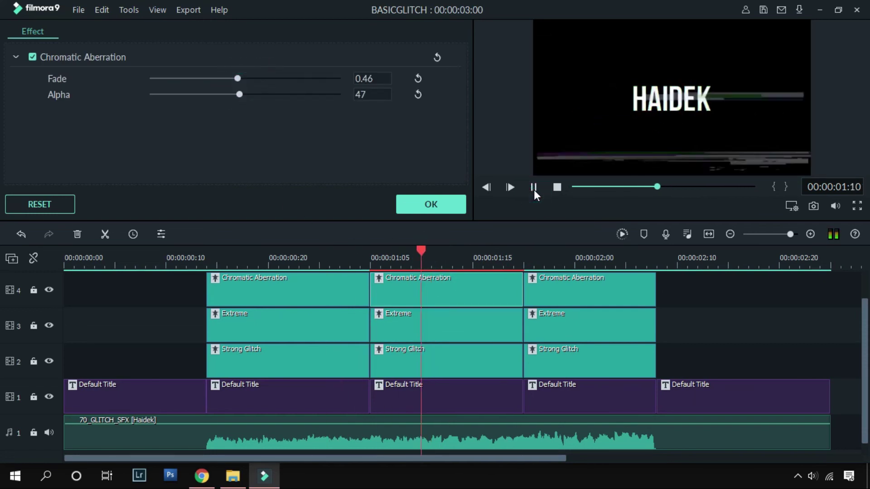
left_click(534, 189)
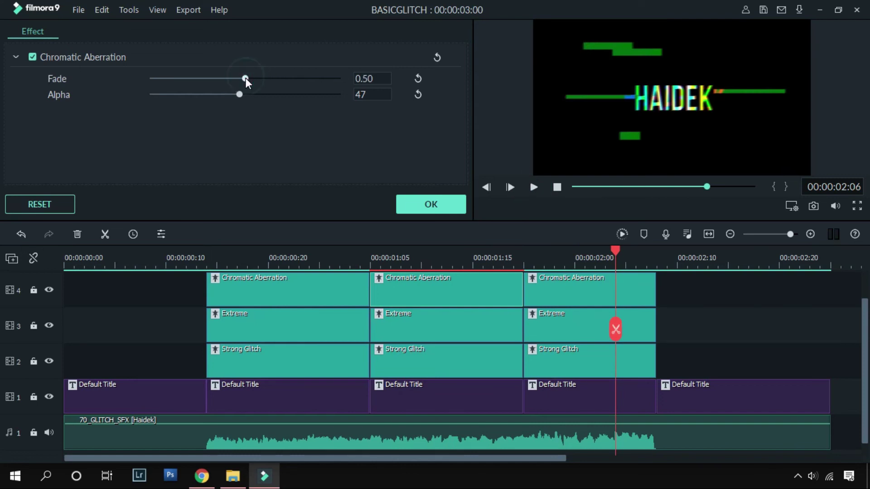
left_click(557, 187)
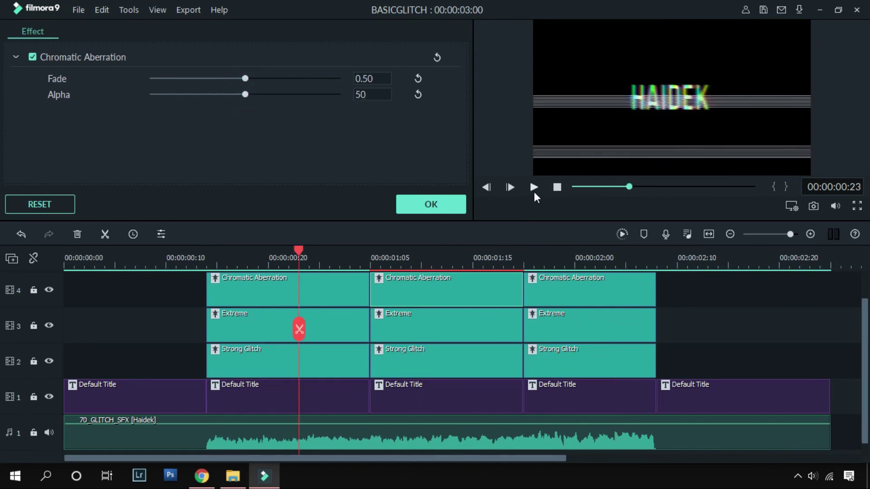
left_click(534, 192)
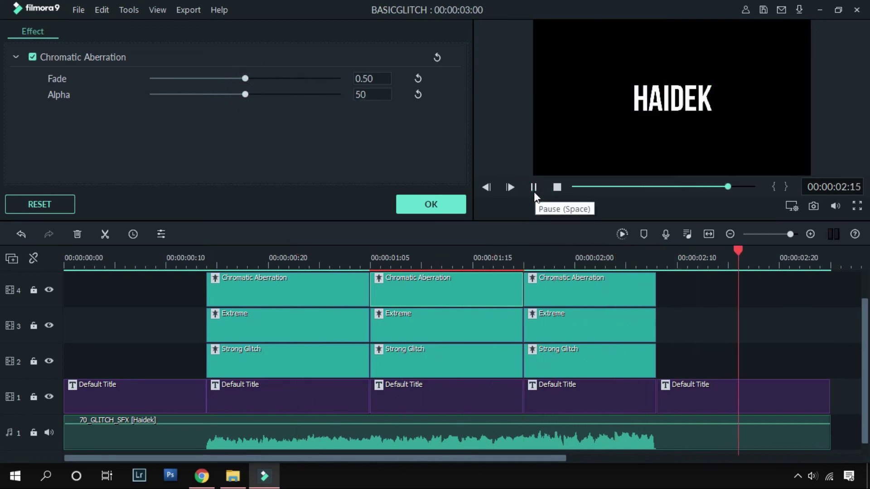
left_click(446, 209)
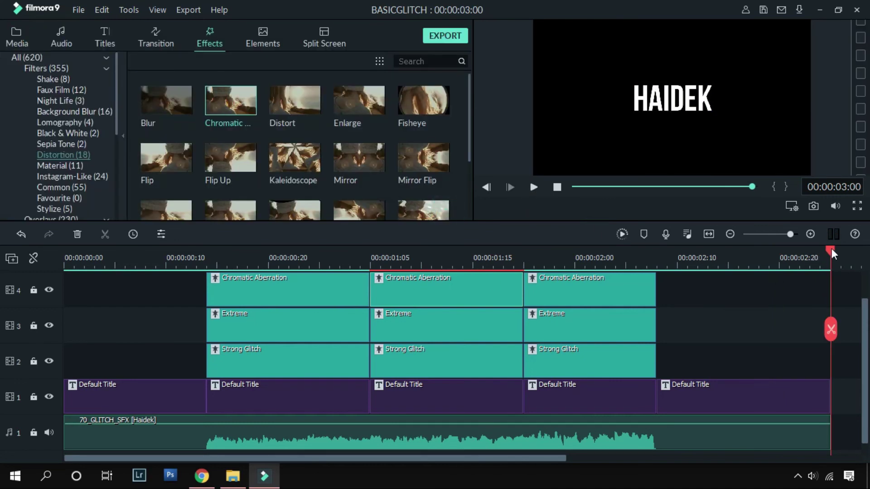
key("Home")
Enlarge the timeline area to fit all tracks, then browse the Distortion effects and preview Blur
left_click(458, 350)
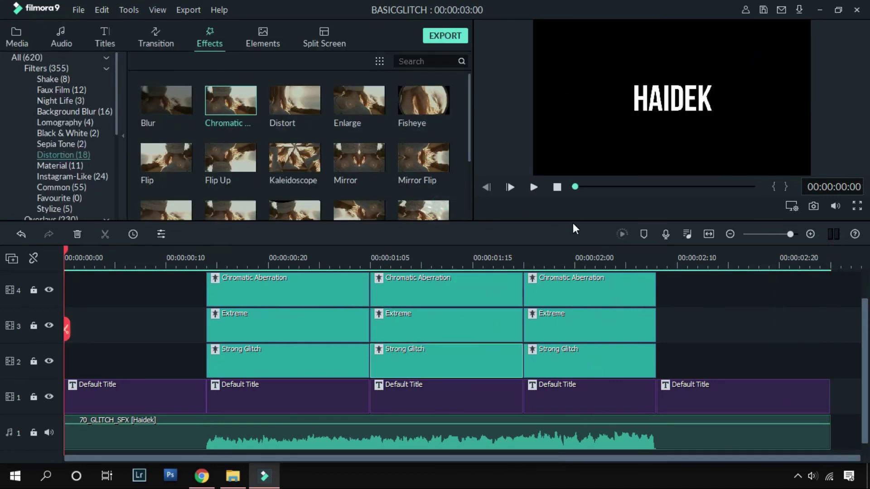
left_click_drag(575, 222, 578, 184)
scroll(863, 331, "up", 1)
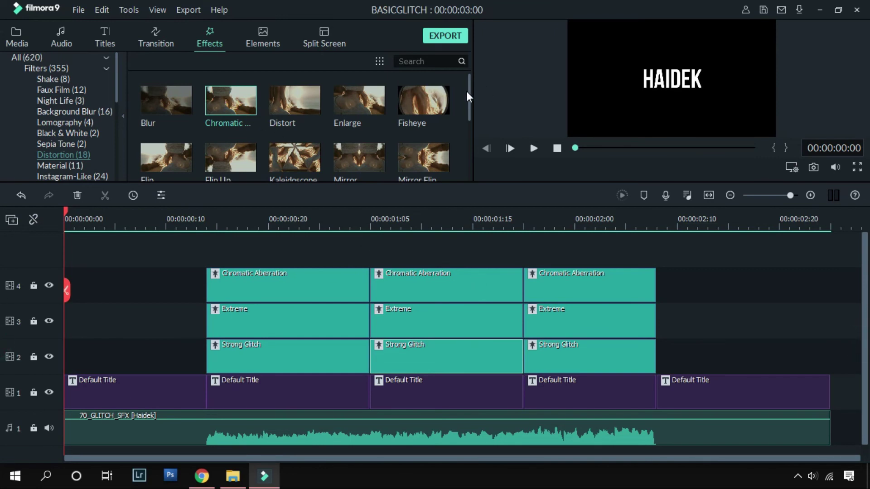
scroll(467, 95, "down", 3)
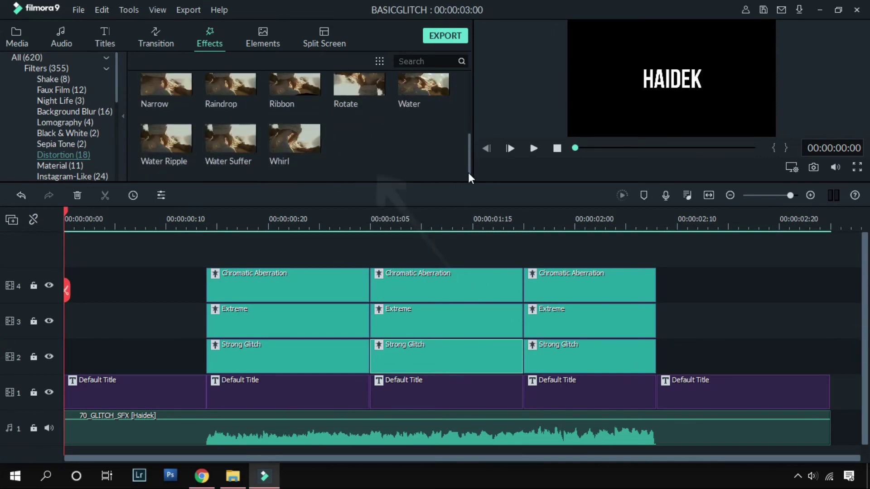
left_click_drag(469, 177, 474, 91)
left_click(178, 116)
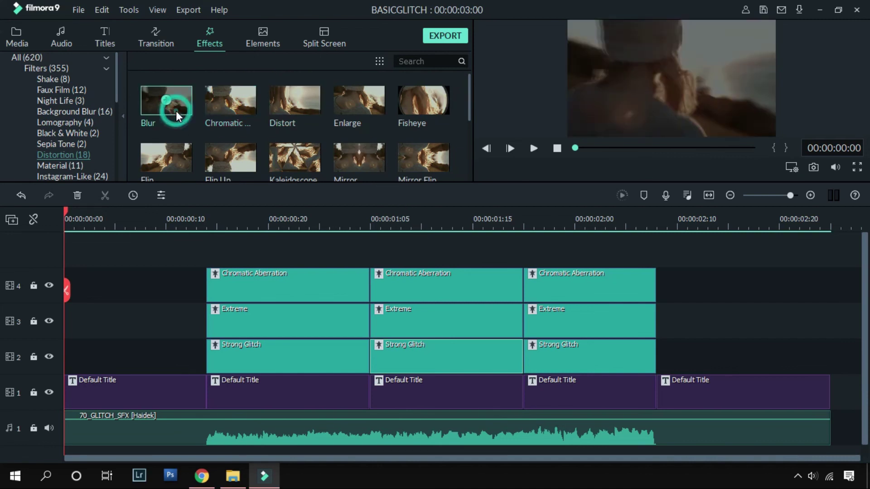
left_click(184, 111)
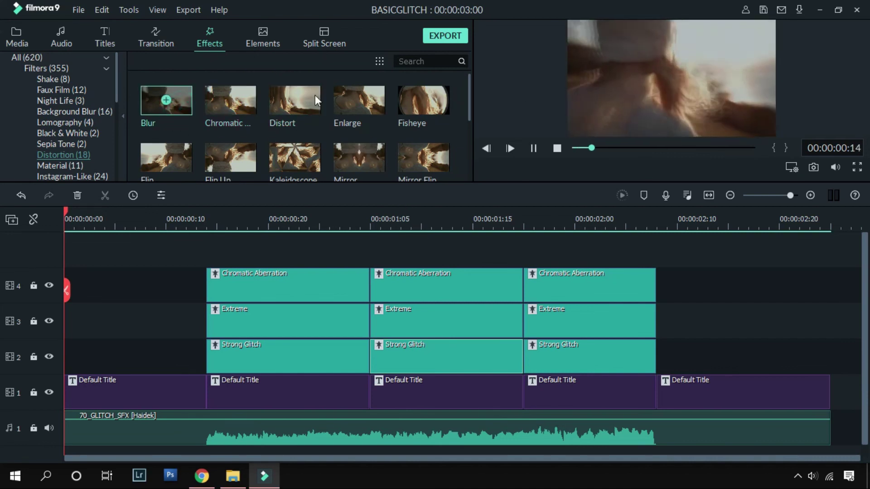
Add the Blur effect on a new track above the middle segment, trim it to that segment's length, and play it
left_click_drag(187, 112, 387, 255)
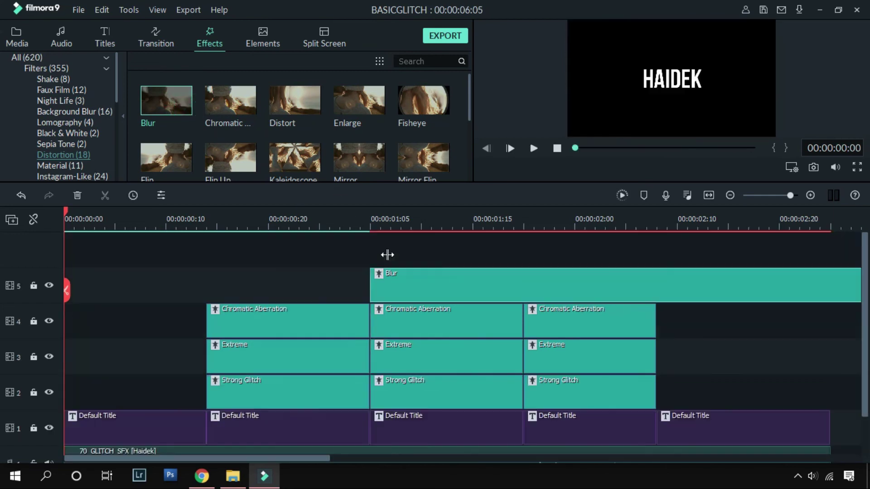
left_click_drag(460, 228, 311, 223)
left_click_drag(718, 285, 252, 287)
left_click(175, 211)
key("space")
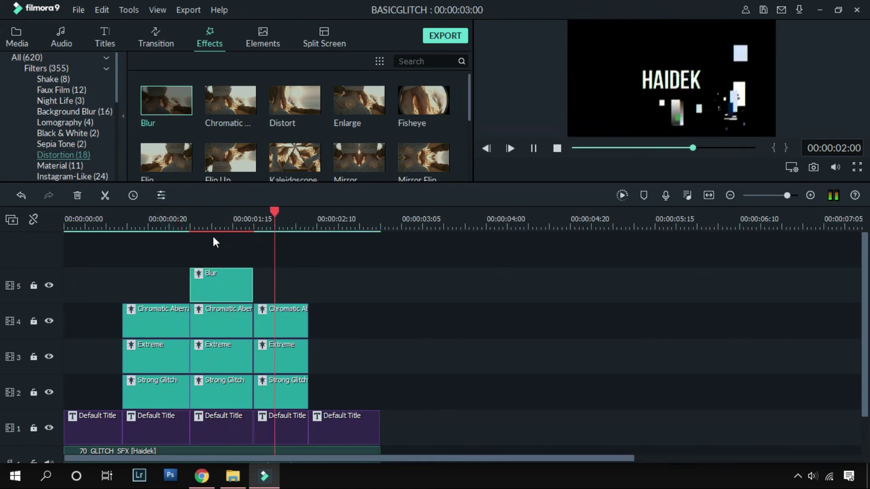
key("space")
Add the Fisheye effect on track 5 directly following Blur and trim it to the end of the last effect segments
left_click(408, 107)
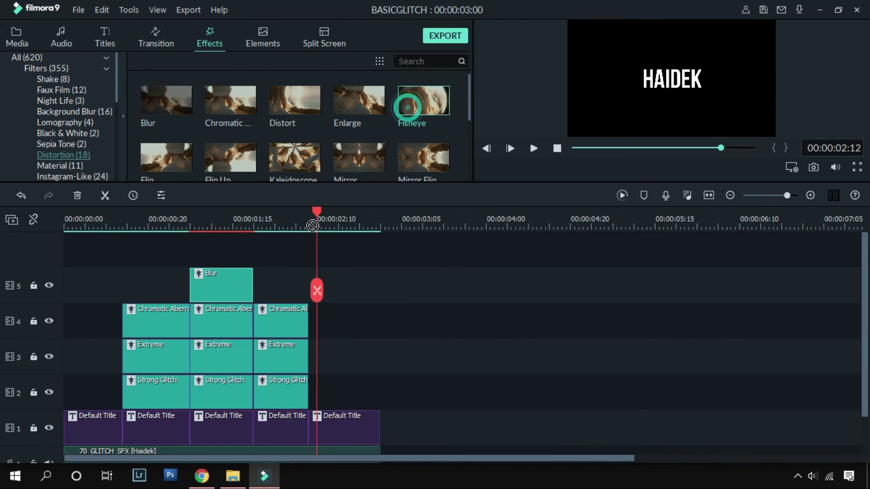
left_click_drag(408, 107, 276, 285)
left_click_drag(781, 286, 308, 317)
left_click(708, 196)
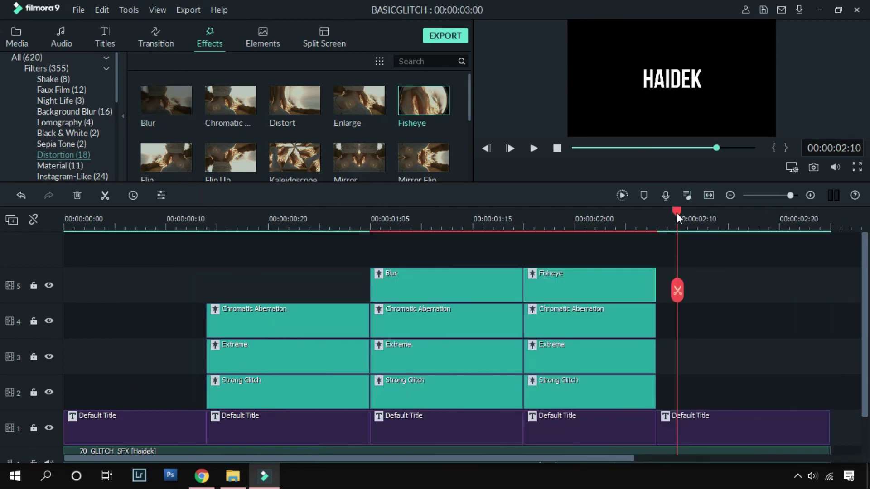
Render the timeline preview and play the full glitch sequence twice from the beginning
key("Home")
left_click(621, 195)
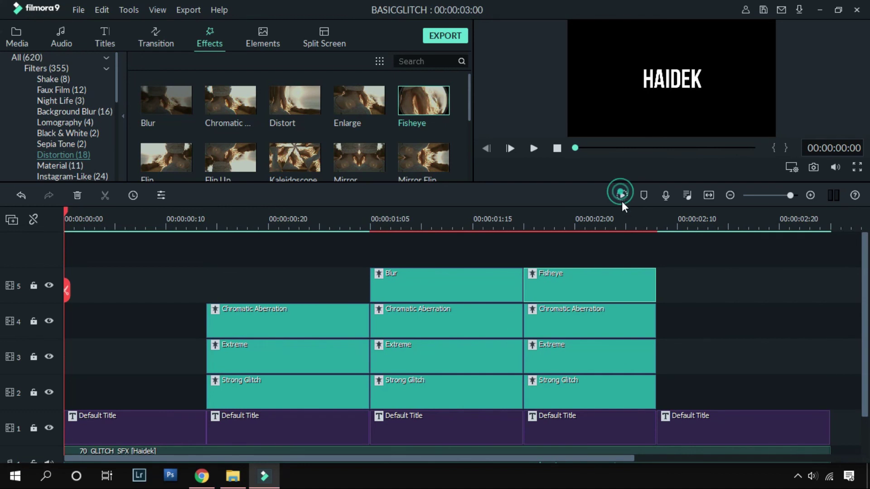
left_click(533, 150)
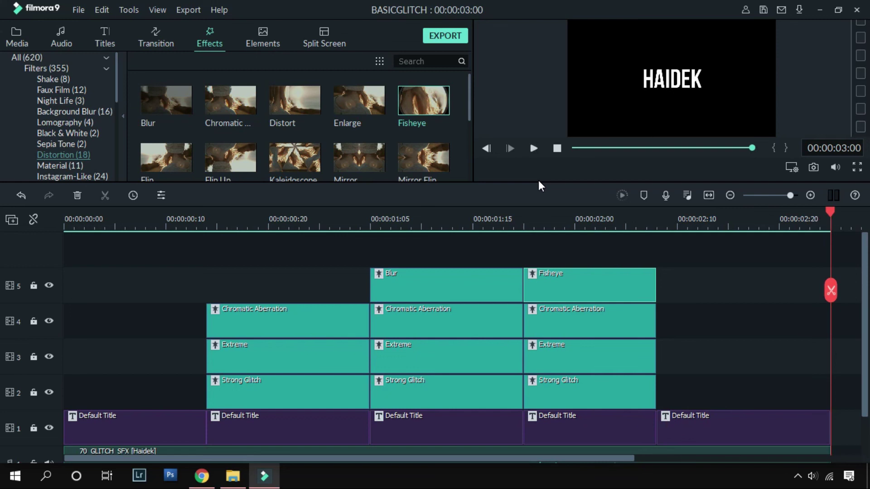
left_click(829, 209)
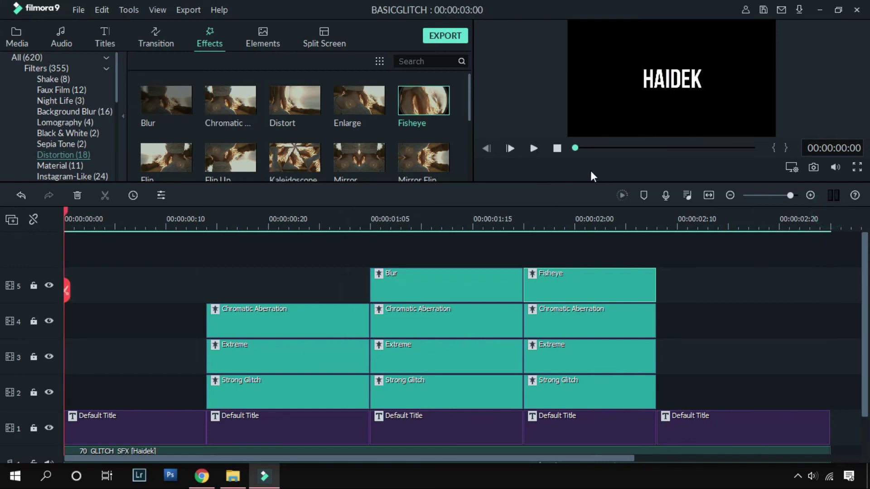
left_click(533, 148)
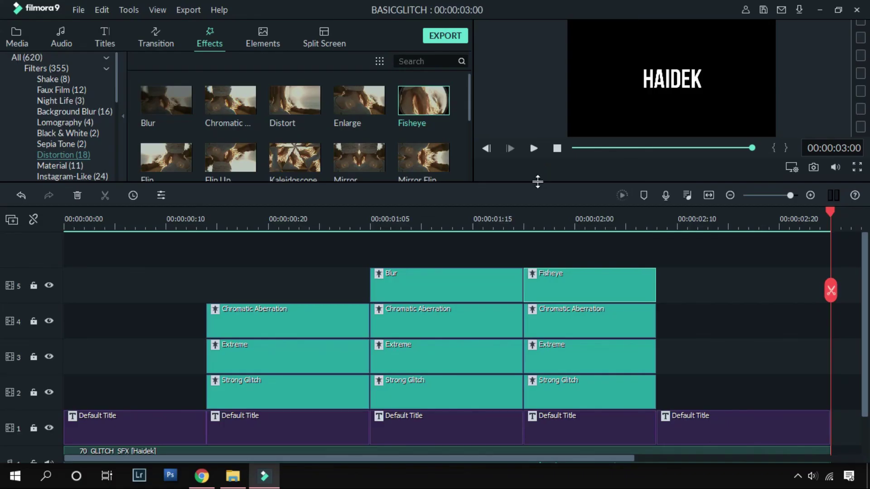
Enlarge the preview area, set the track height to Small, and return to the start of the timeline
left_click_drag(529, 183, 529, 259)
right_click(53, 355)
mouse_move(138, 425)
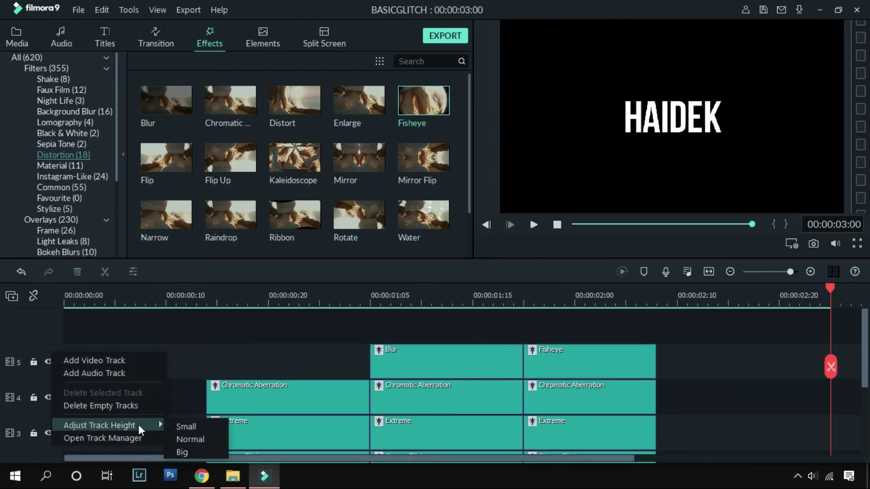
left_click(208, 428)
scroll(817, 363, "down", 1)
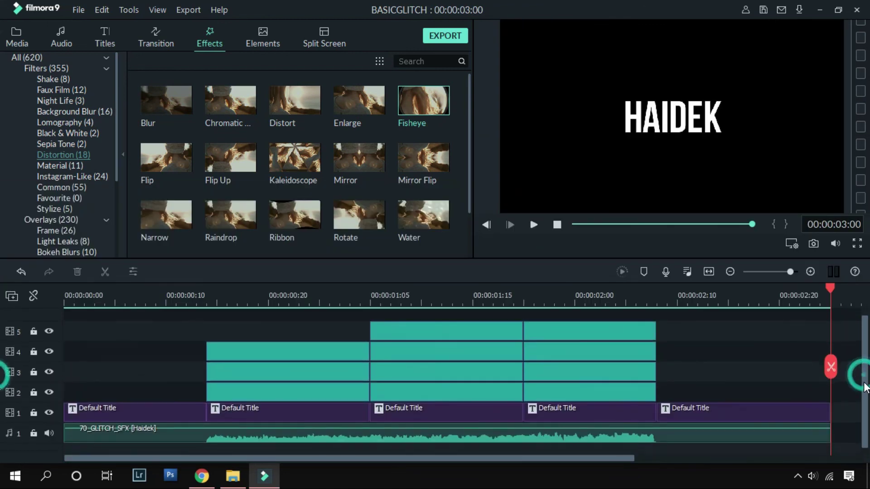
left_click_drag(817, 299, 64, 299)
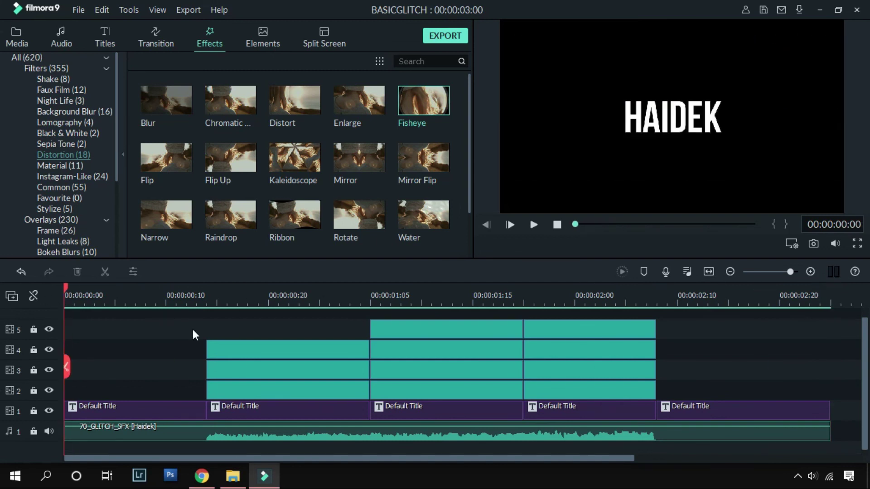